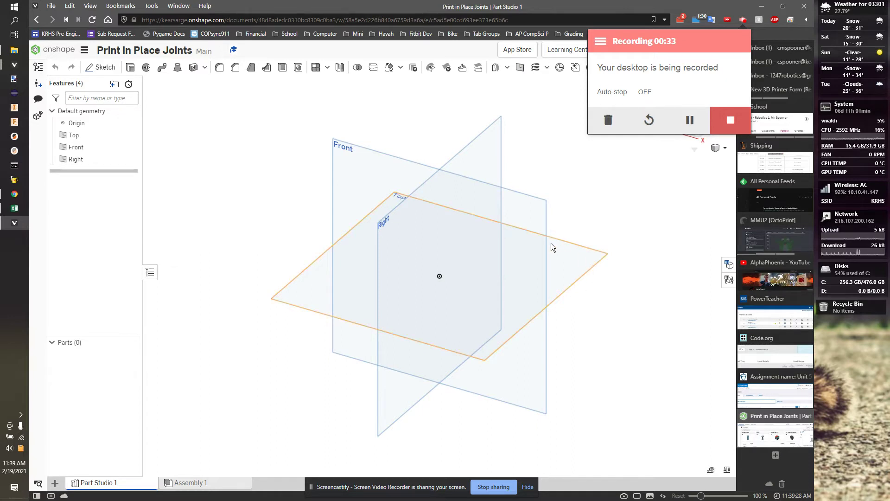
# - Start a new sketch from the Sketch toolbar button
pyautogui.click(100, 67)
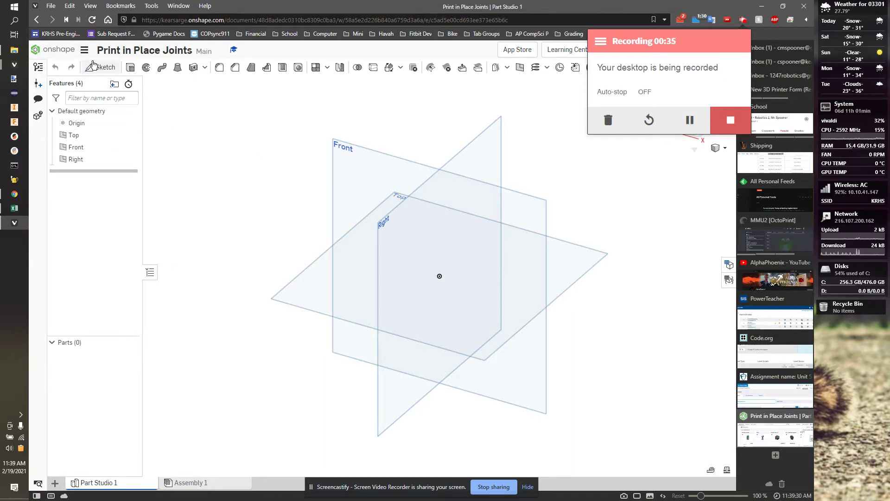
# - On the Front plane, draw a corner rectangle from the origin extending to the right
pyautogui.click(398, 168)
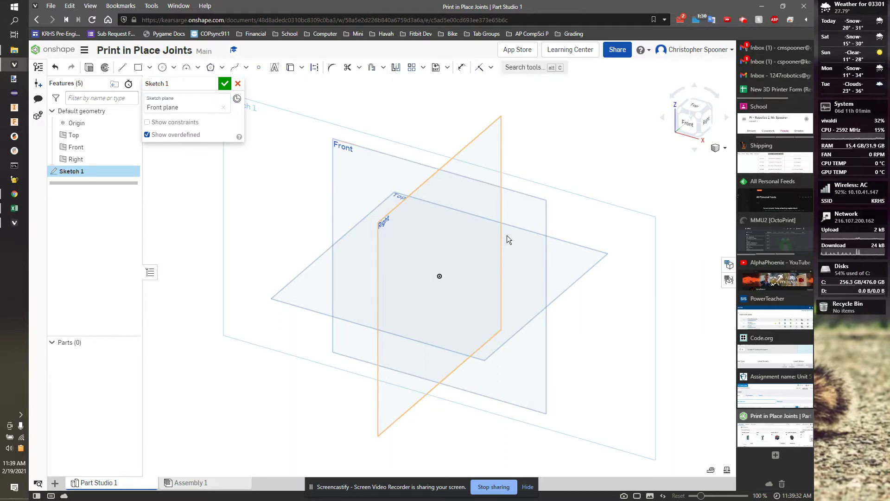
pyautogui.click(687, 127)
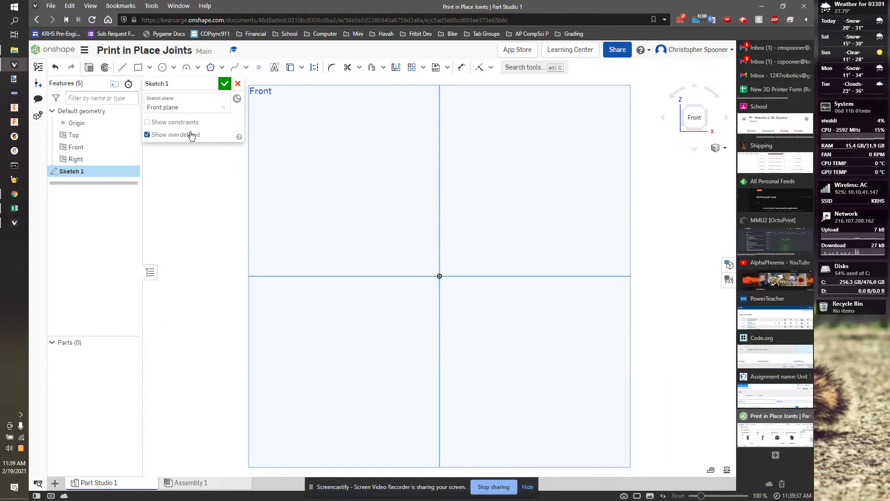
pyautogui.click(149, 67)
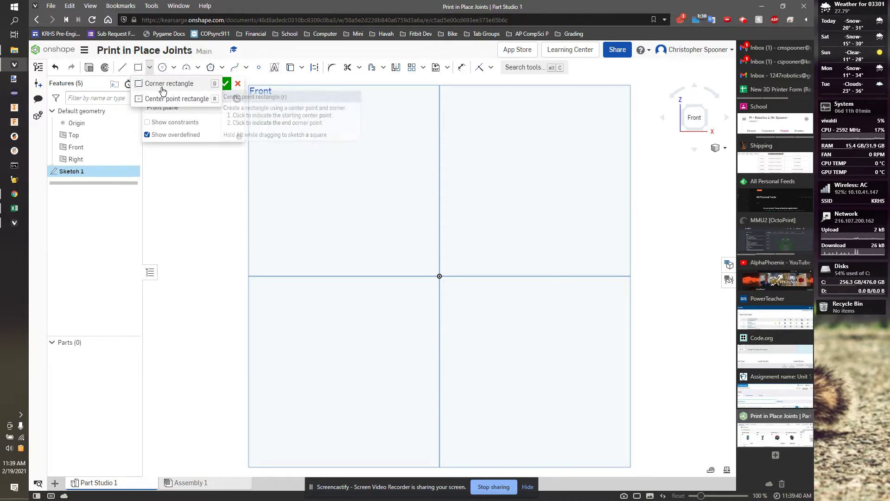
pyautogui.click(163, 85)
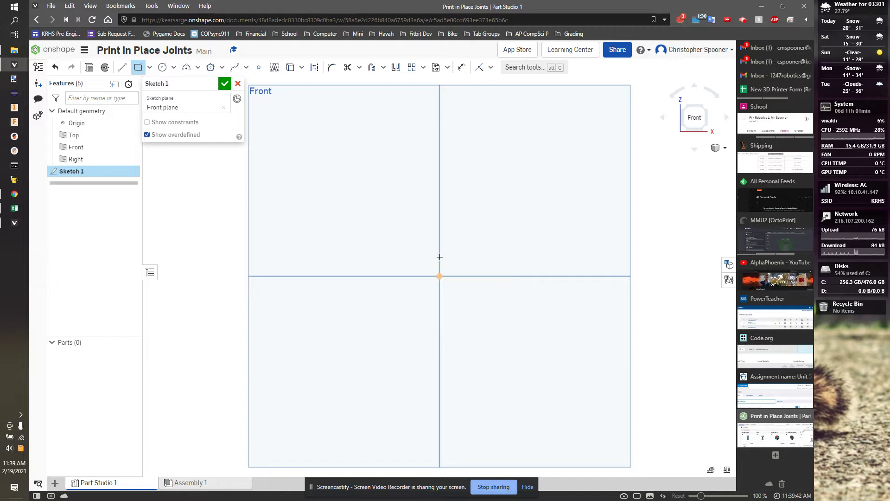
pyautogui.click(440, 276)
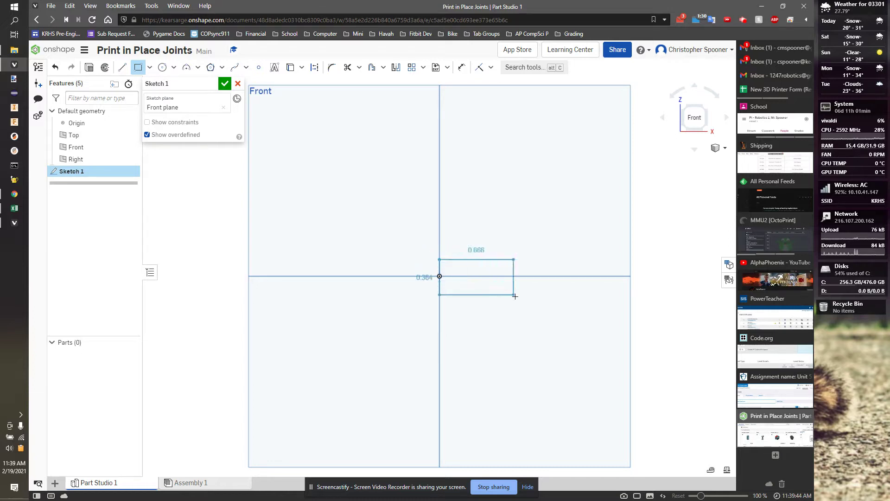
pyautogui.click(558, 292)
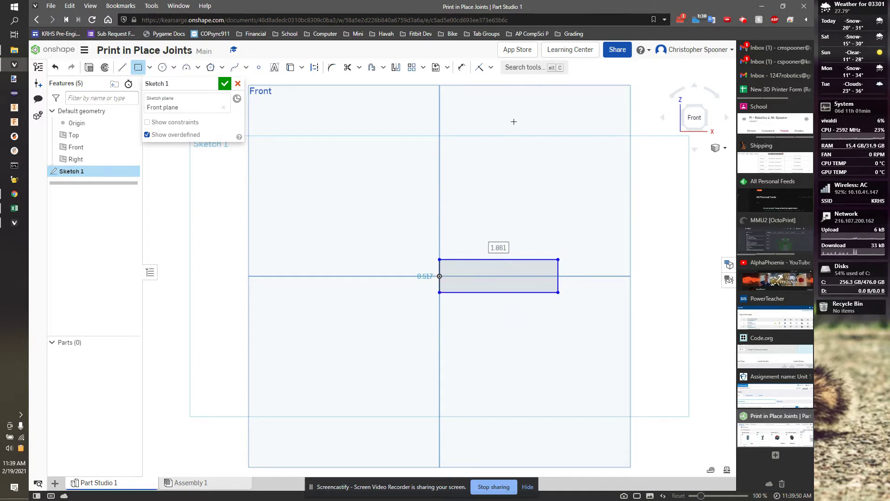
# - Begin dimensioning the rectangle's left edge, then clear that selection
pyautogui.click(479, 68)
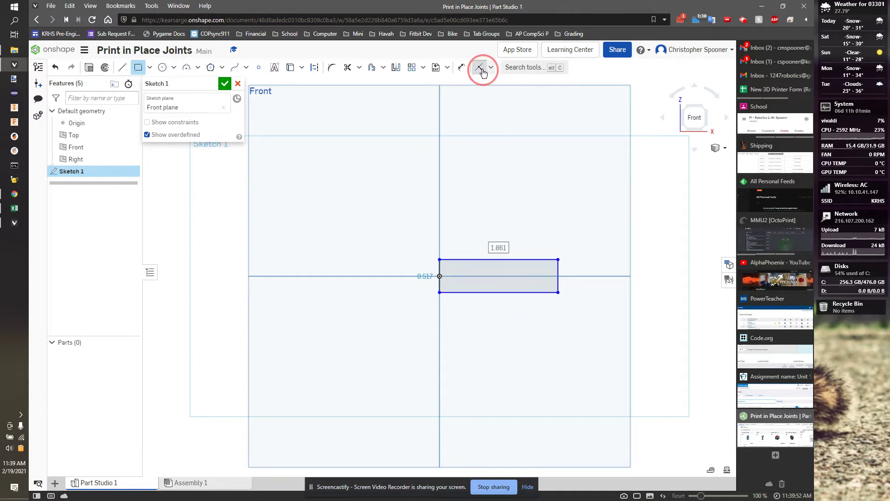
pyautogui.click(439, 275)
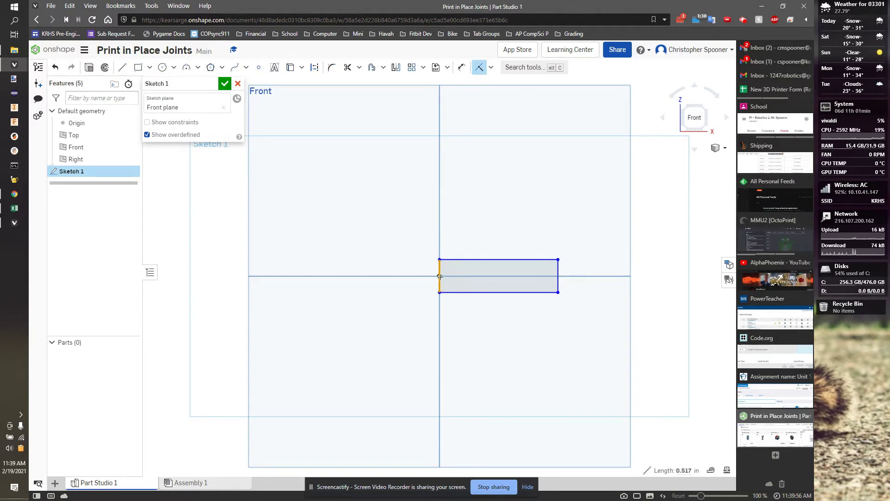
pyautogui.click(443, 277)
# - Dimension the rectangle's left edge to a height of 0.15 in
pyautogui.press('u')
pyautogui.click(426, 269)
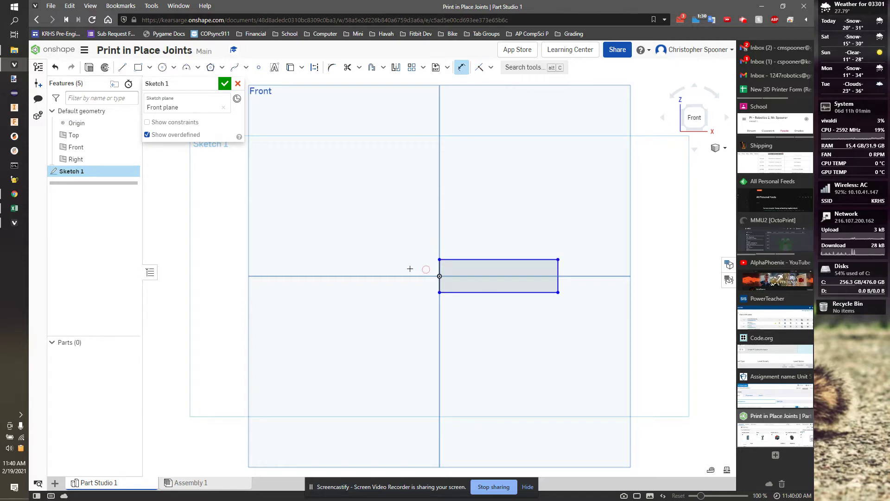
pyautogui.click(408, 274)
pyautogui.press('Escape')
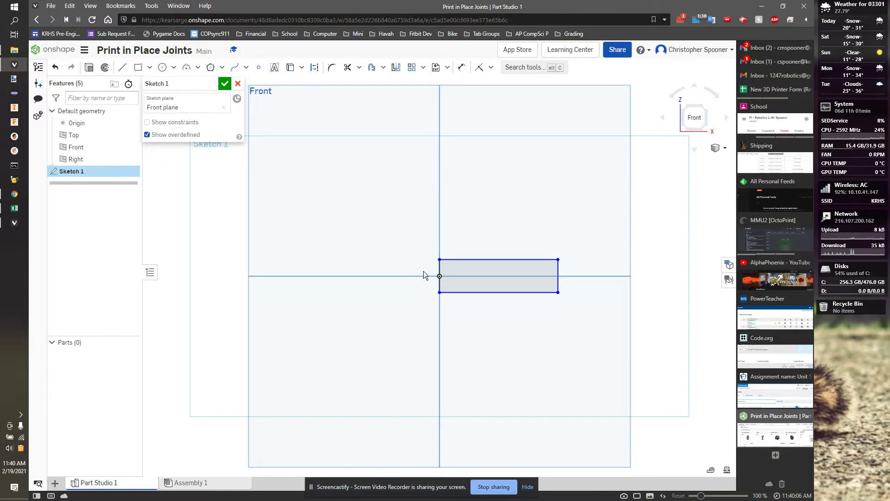
pyautogui.press('d')
pyautogui.click(440, 267)
pyautogui.click(409, 268)
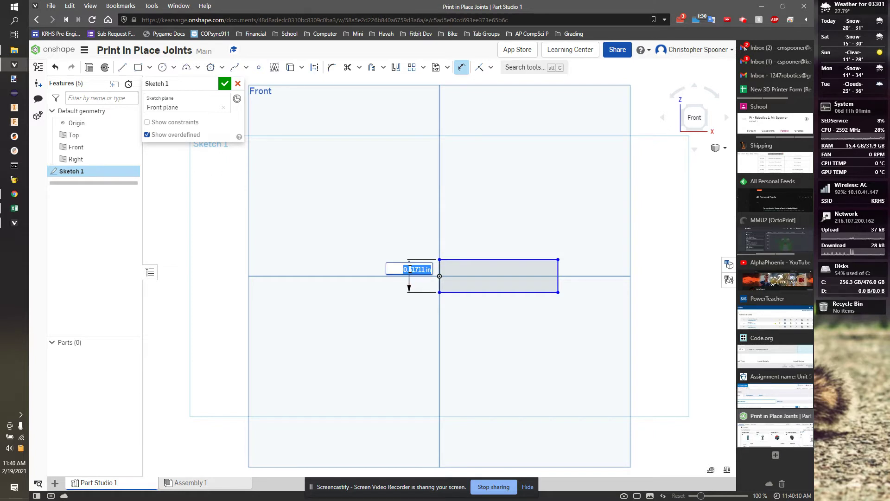
pyautogui.write('0.15')
pyautogui.press('Return')
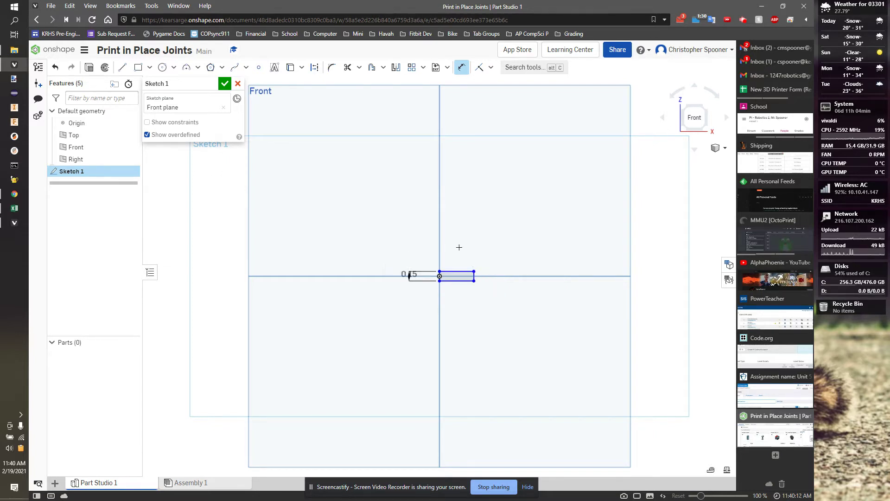
pyautogui.scroll(3, 452, 275)
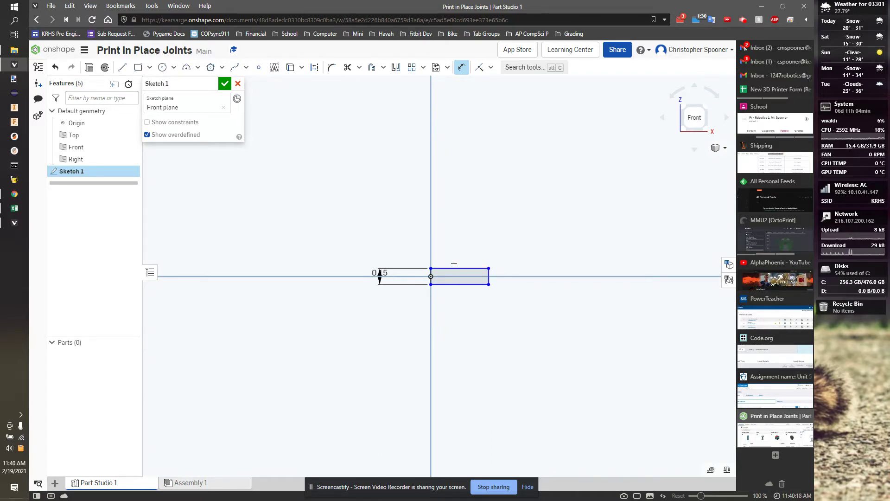
pyautogui.press('Escape')
# - Dimension the top edge to 1.5/2, giving a 0.75 in width
pyautogui.press('d')
pyautogui.click(466, 268)
pyautogui.click(459, 235)
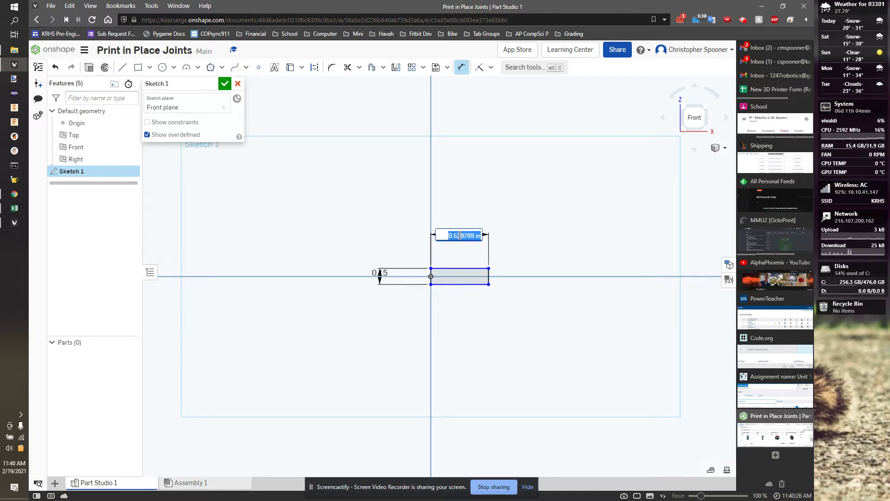
pyautogui.write('1.5/')
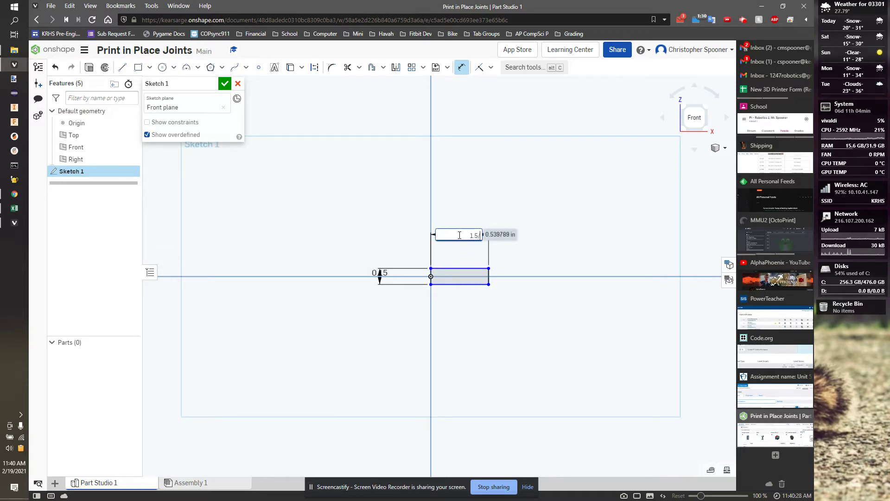
pyautogui.write('2')
pyautogui.press('Return')
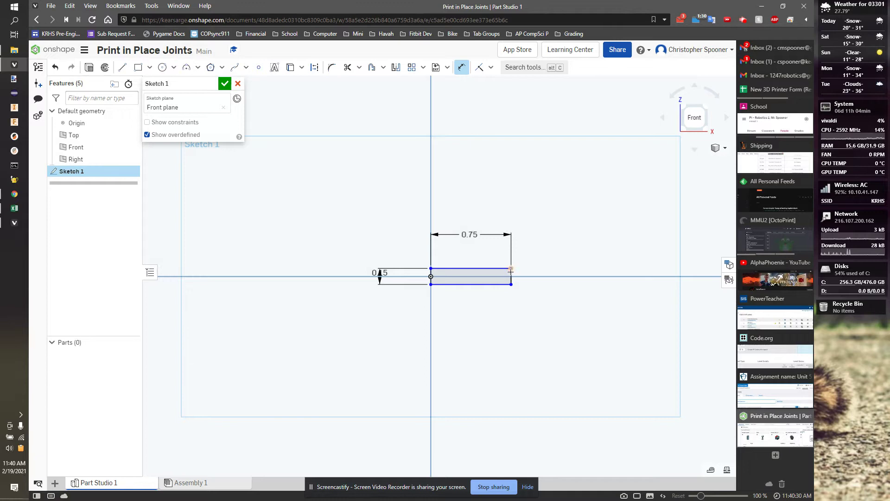
pyautogui.scroll(3, 512, 271)
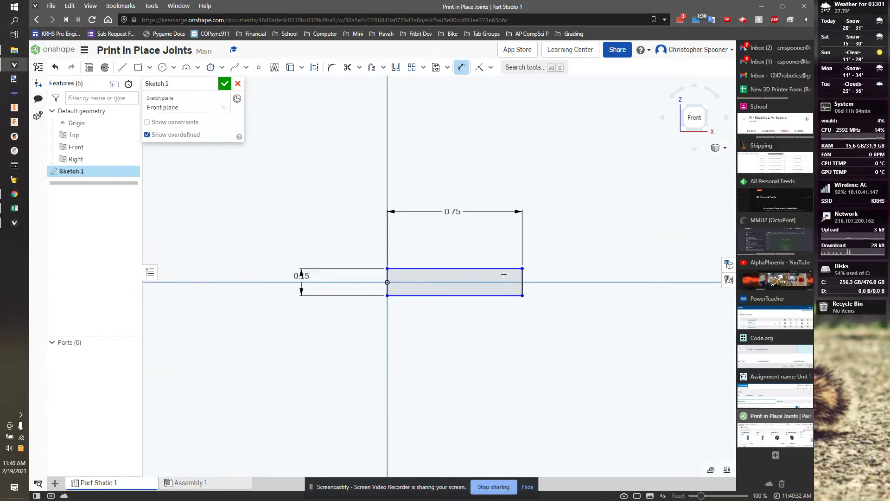
pyautogui.press('Escape')
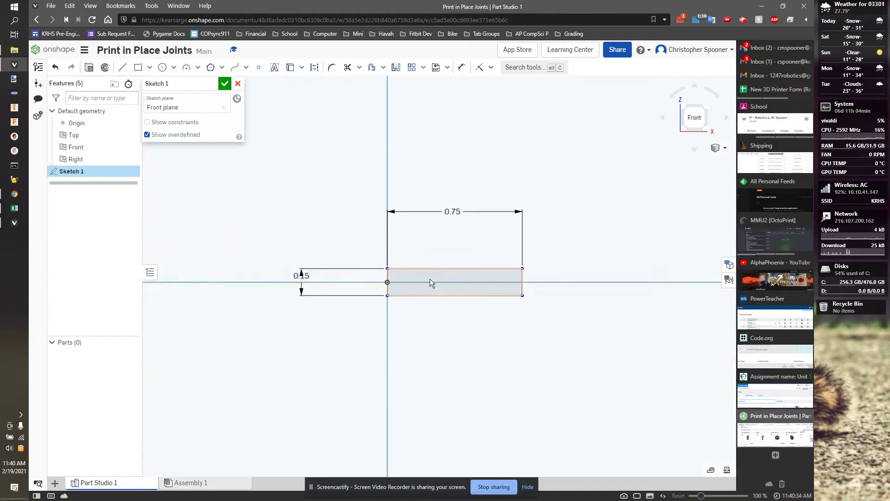
pyautogui.click(434, 264)
pyautogui.moveTo(435, 250)
pyautogui.mouseDown()
pyautogui.moveTo(439, 242)
pyautogui.moveTo(440, 264)
pyautogui.mouseUp()
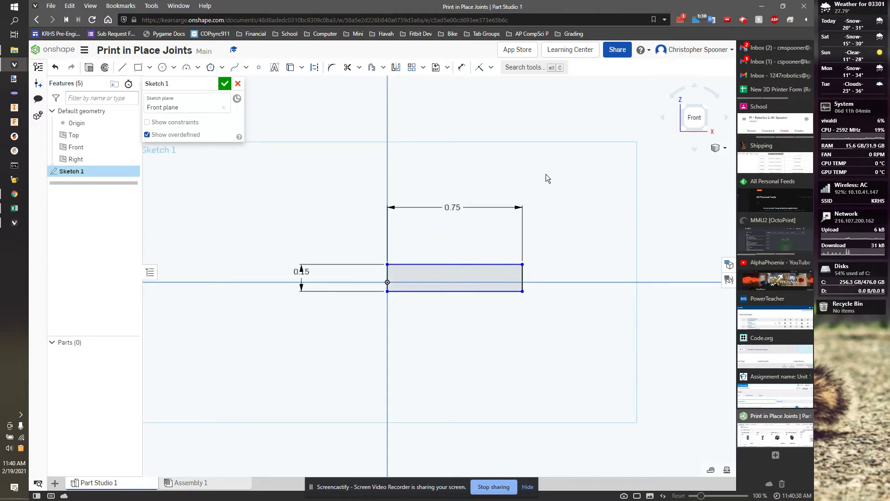
# - Add a Midpoint constraint placing the left edge's midpoint on the origin
pyautogui.click(479, 68)
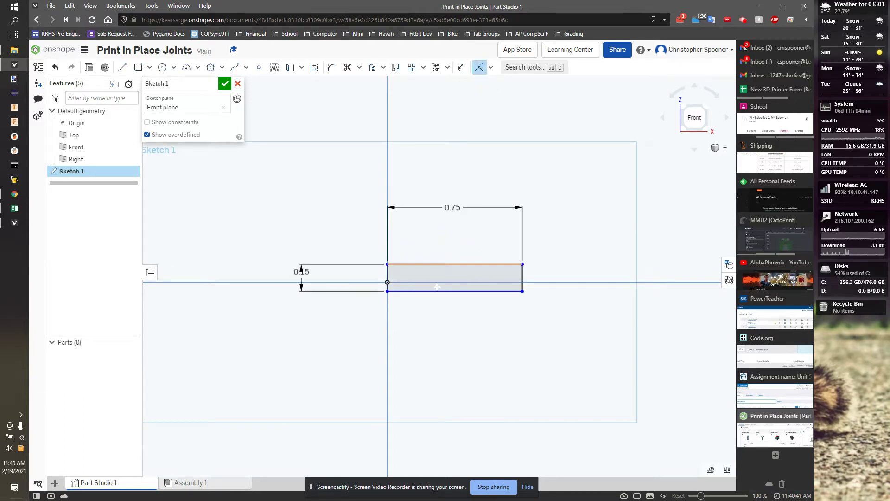
pyautogui.click(387, 282)
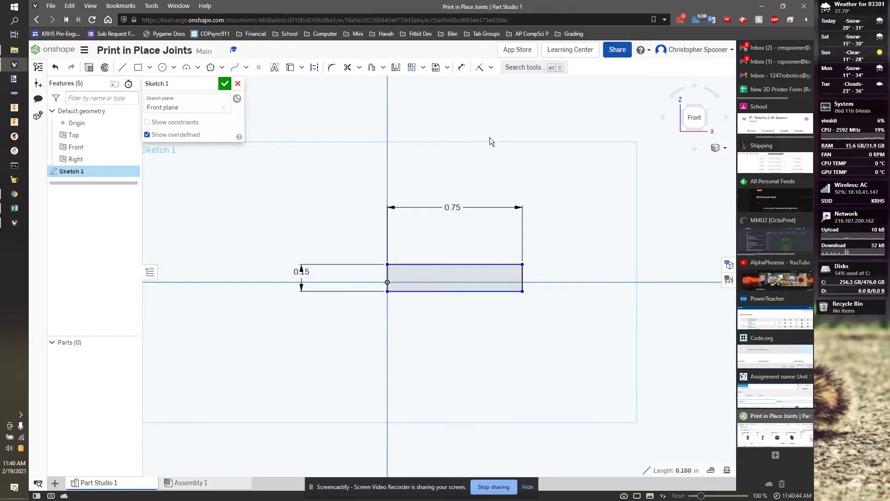
pyautogui.click(490, 68)
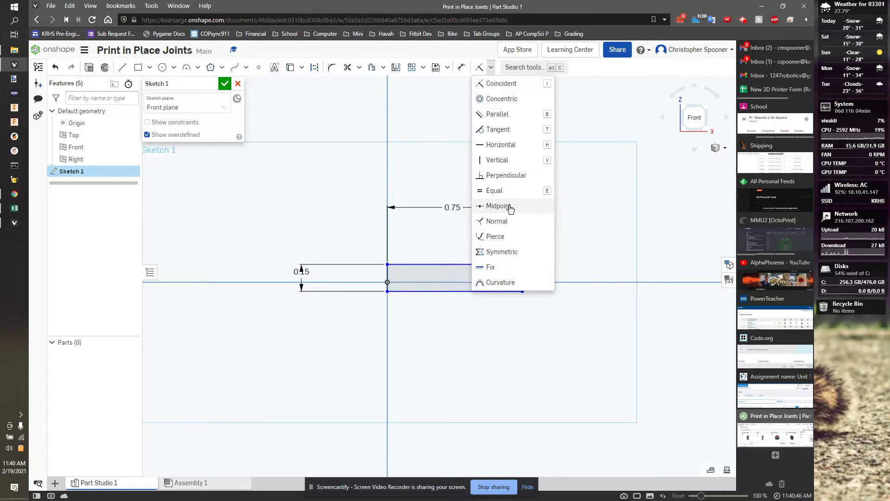
pyautogui.click(510, 209)
pyautogui.click(388, 278)
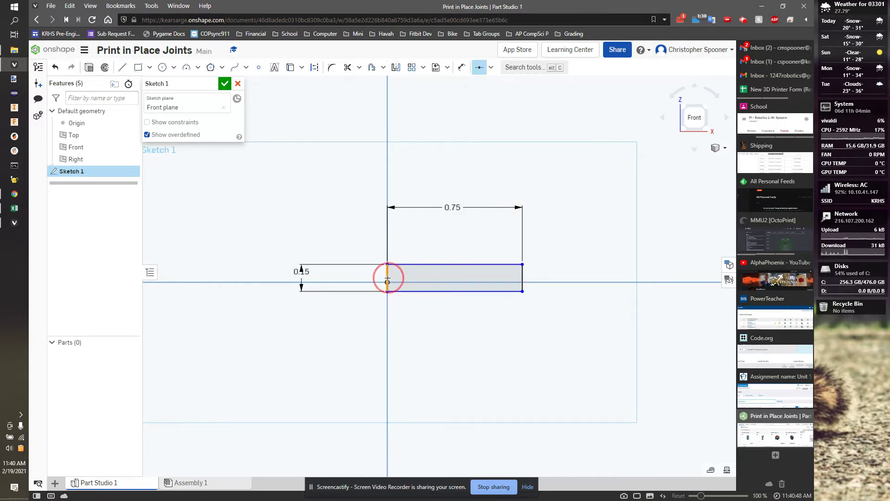
pyautogui.click(388, 282)
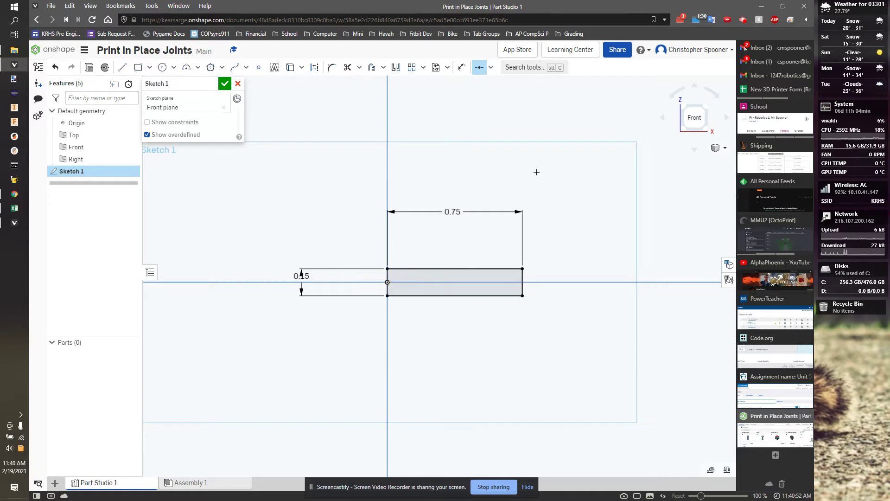
# - Draw a two-stroke chevron from the top edge to the bottom edge with equal-length strokes
pyautogui.scroll(3, 478, 281)
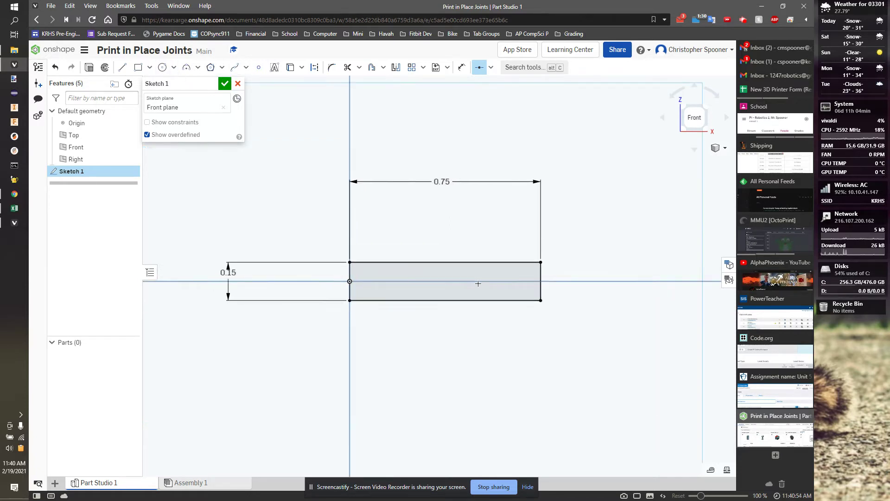
pyautogui.scroll(2, 517, 306)
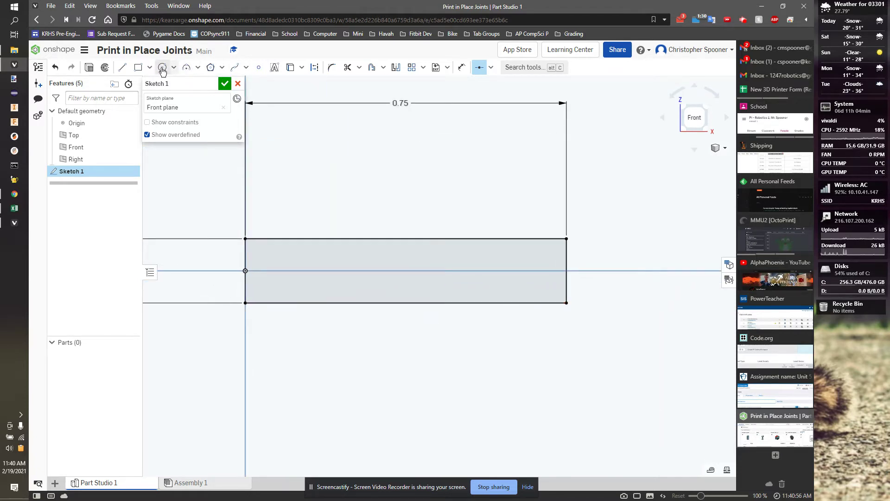
pyautogui.click(123, 68)
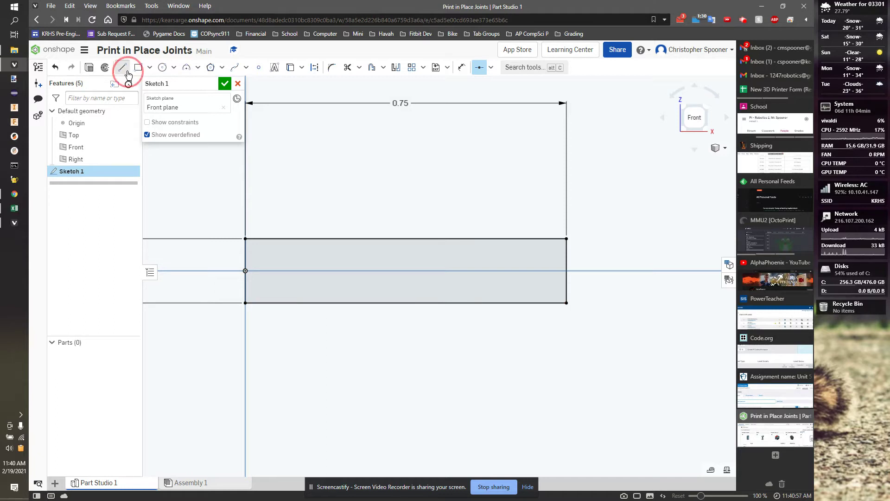
pyautogui.click(445, 238)
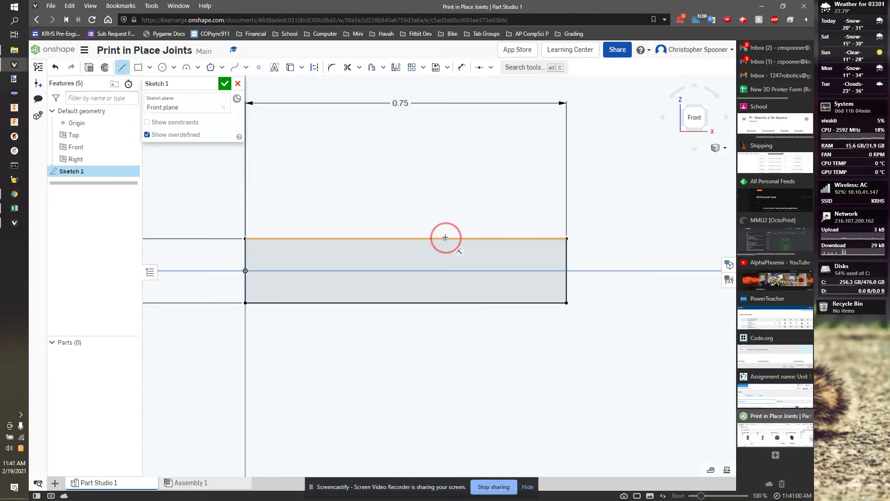
pyautogui.click(470, 270)
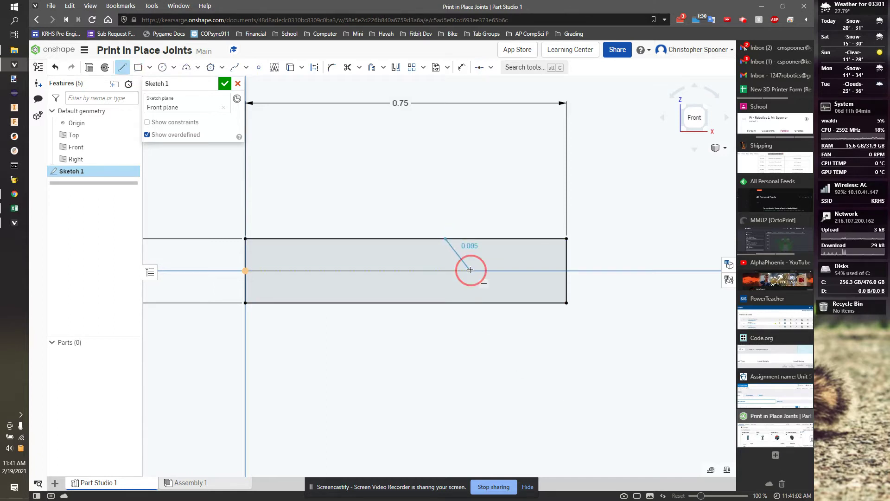
pyautogui.click(451, 302)
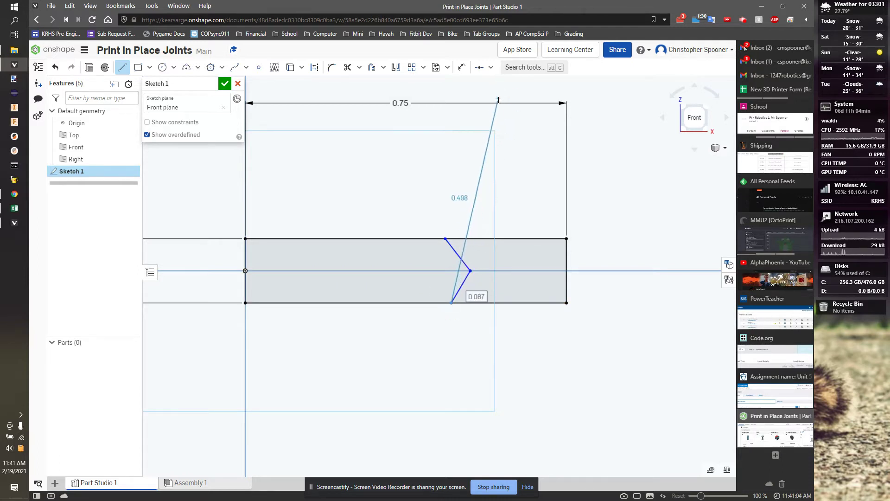
pyautogui.press('Escape')
pyautogui.click(490, 67)
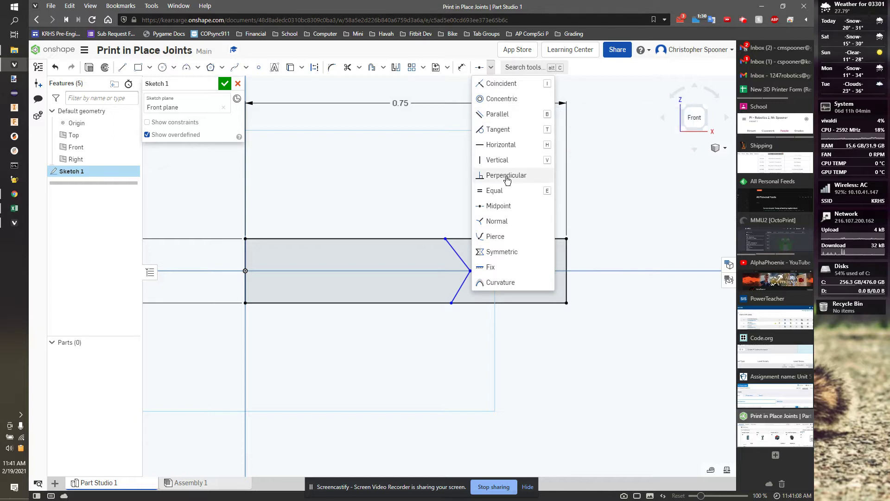
pyautogui.click(508, 192)
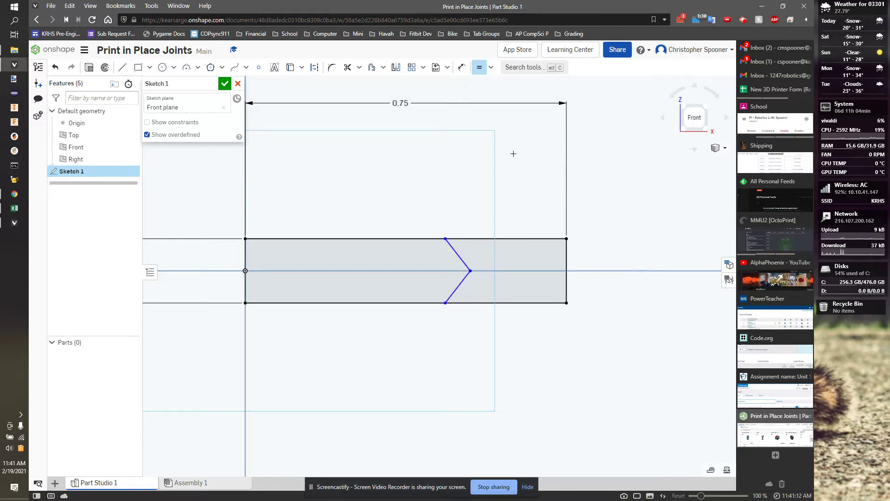
# - Set the lower chevron stroke at 50° to the bottom edge
pyautogui.press('d')
pyautogui.click(458, 286)
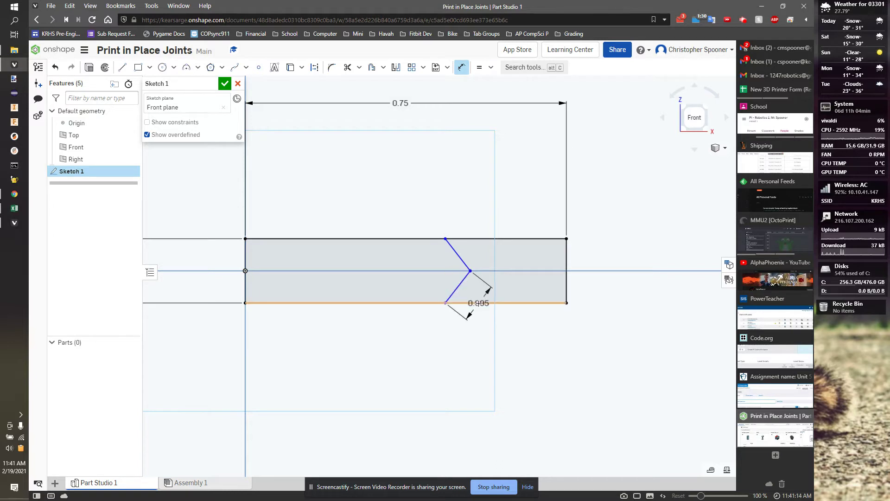
pyautogui.click(478, 303)
pyautogui.click(482, 293)
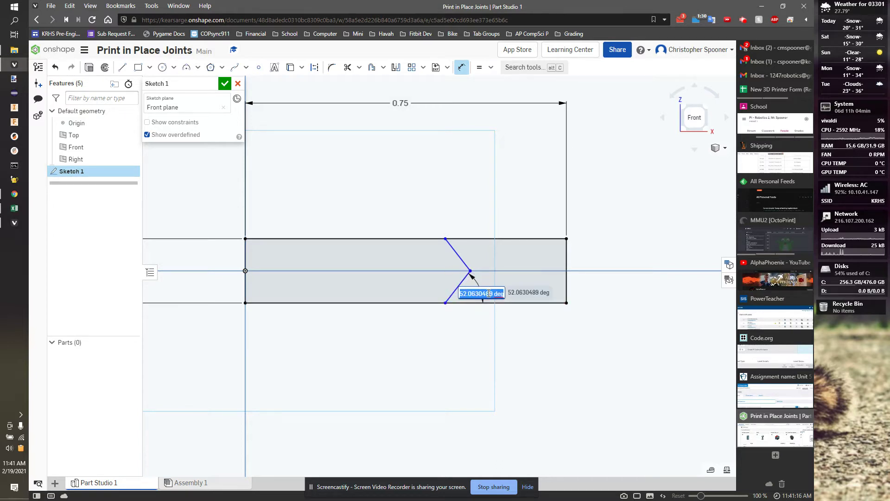
pyautogui.write('50')
pyautogui.press('Return')
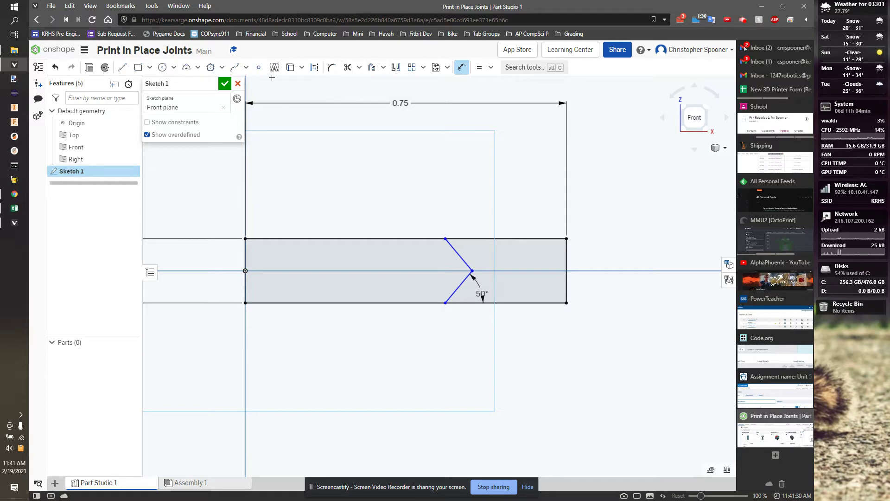
# - Draw a second chevron beside the first and make its two strokes equal length
pyautogui.click(129, 68)
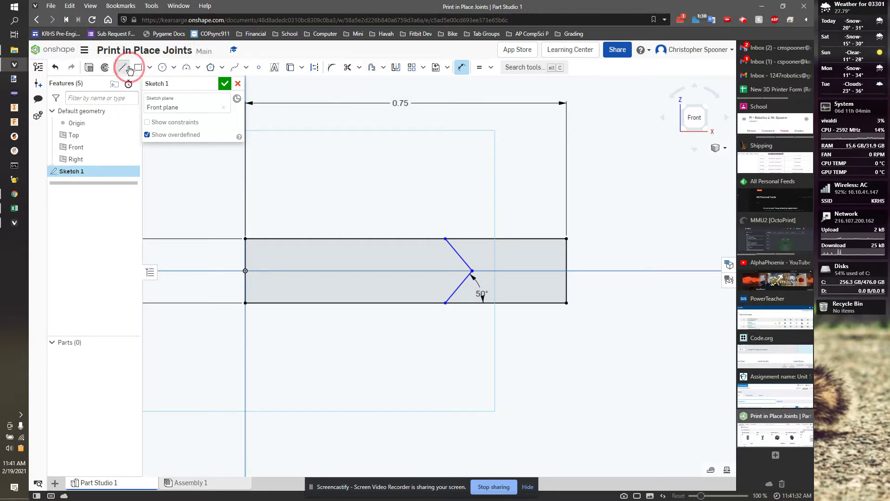
pyautogui.click(472, 239)
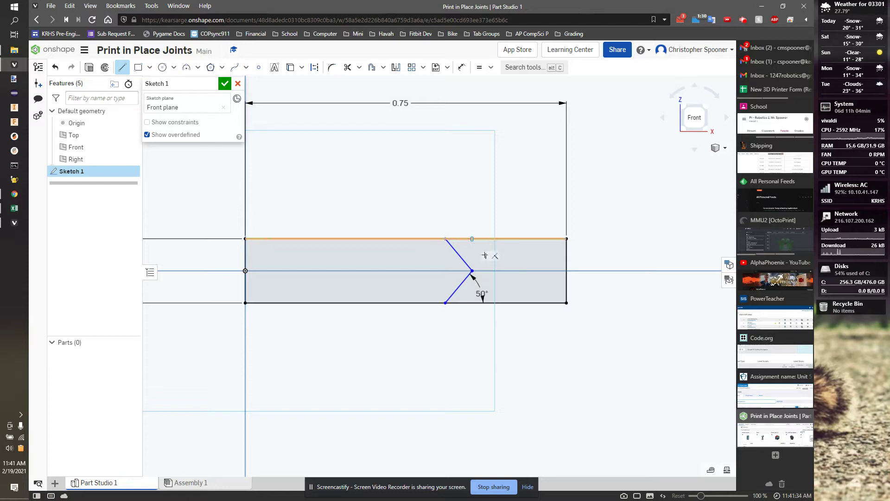
pyautogui.click(497, 270)
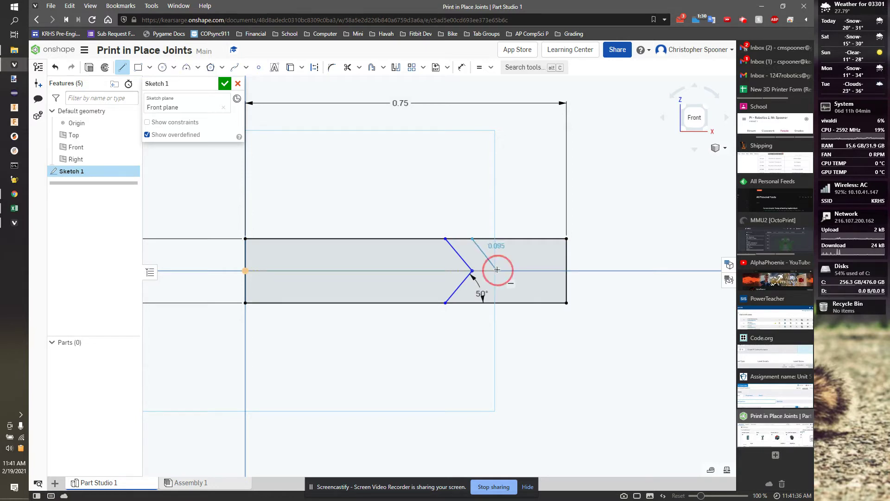
pyautogui.click(475, 303)
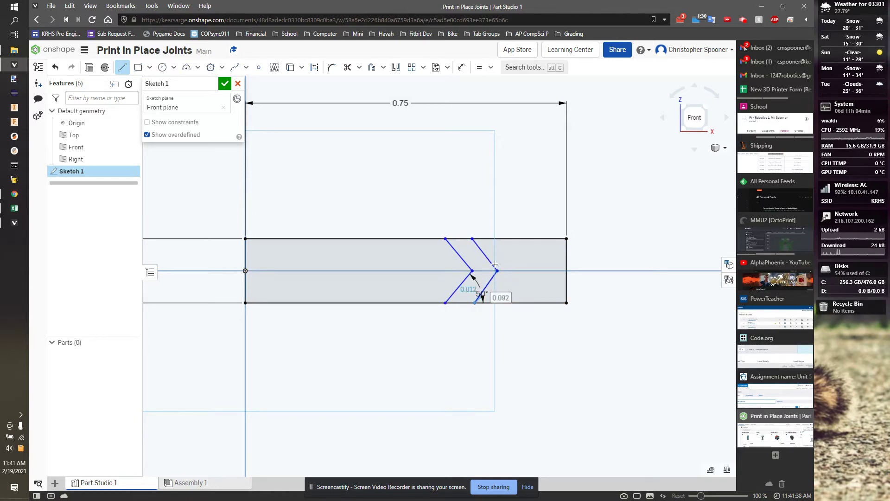
pyautogui.press('Escape')
pyautogui.click(479, 68)
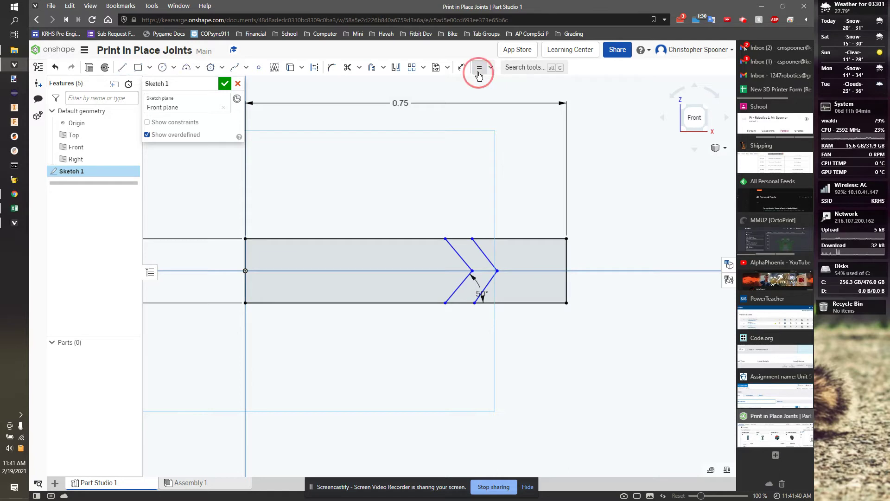
pyautogui.click(484, 255)
pyautogui.click(489, 283)
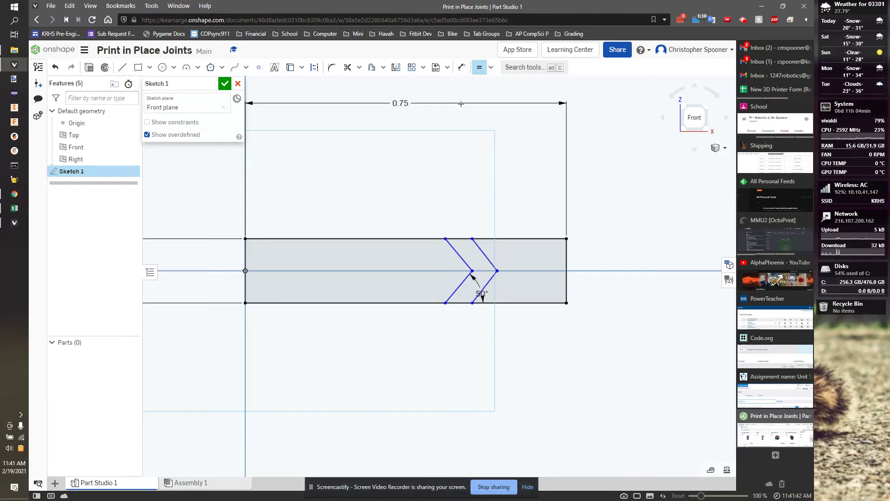
# - Make the chevrons parallel and set the gap between them to 0.02 in
pyautogui.click(491, 68)
pyautogui.click(486, 113)
pyautogui.click(484, 287)
pyautogui.press('d')
pyautogui.click(459, 255)
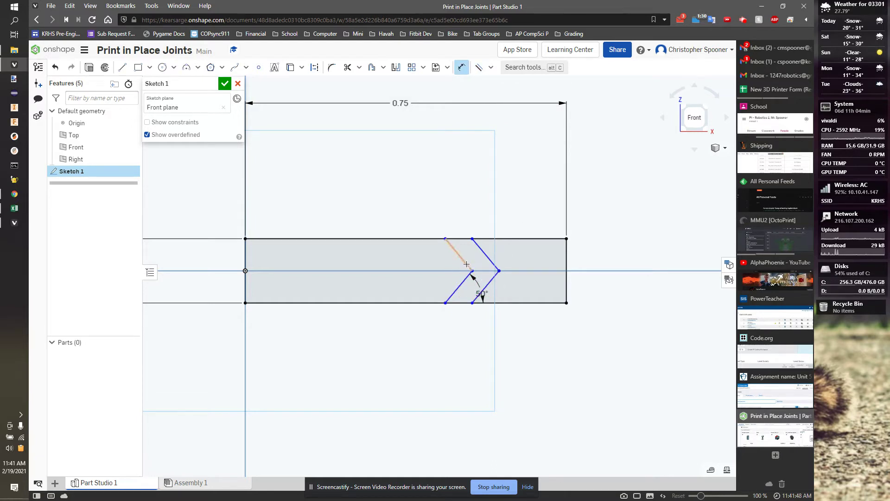
pyautogui.click(484, 254)
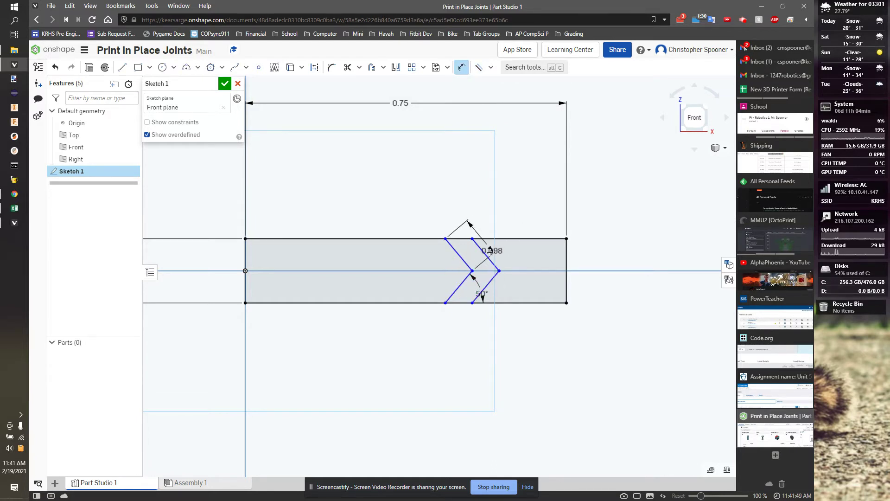
pyautogui.click(457, 218)
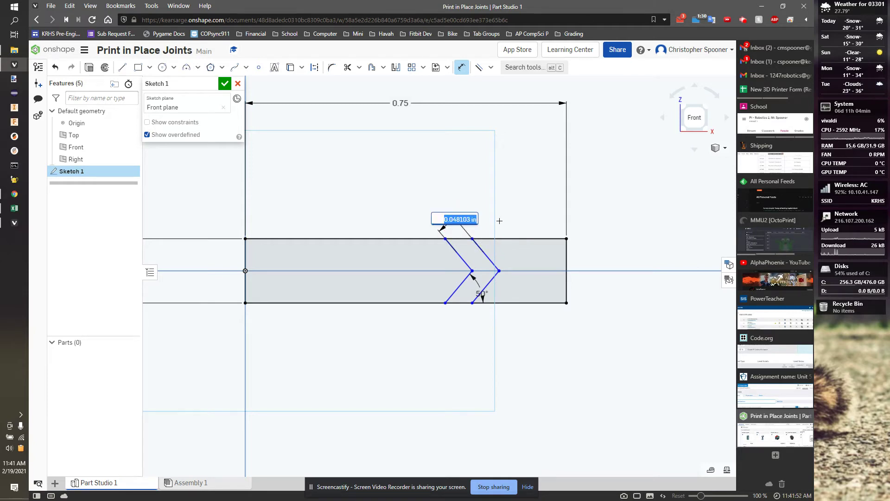
pyautogui.press('BackSpace')
pyautogui.write('.02')
pyautogui.press('Return')
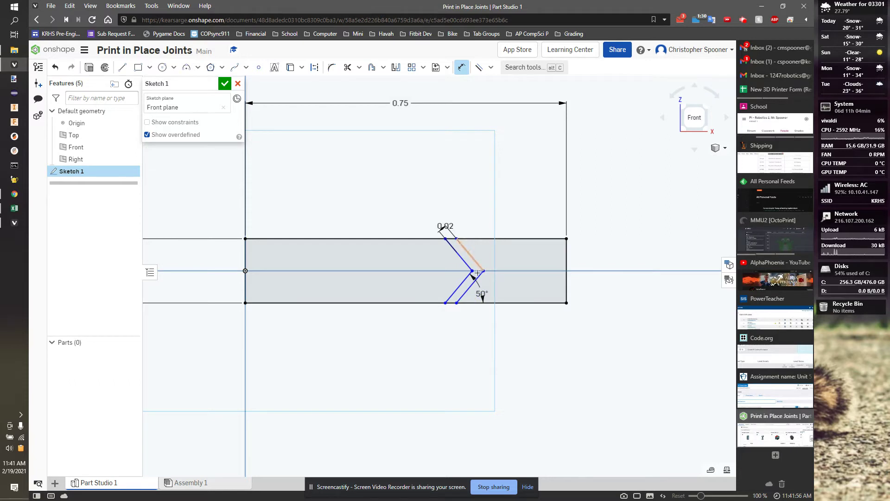
pyautogui.scroll(8, 474, 273)
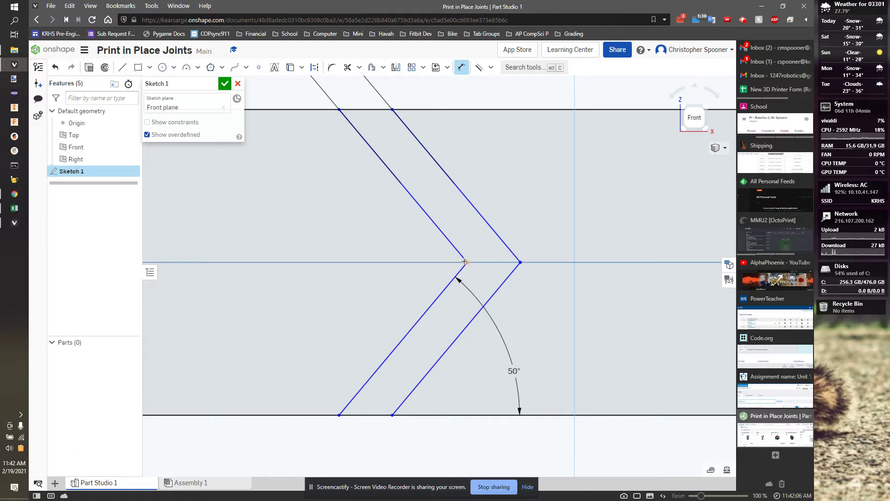
# - Add a 0.063 in horizontal dimension from the inner chevron's lower end to its point
pyautogui.scroll(-3, 466, 252)
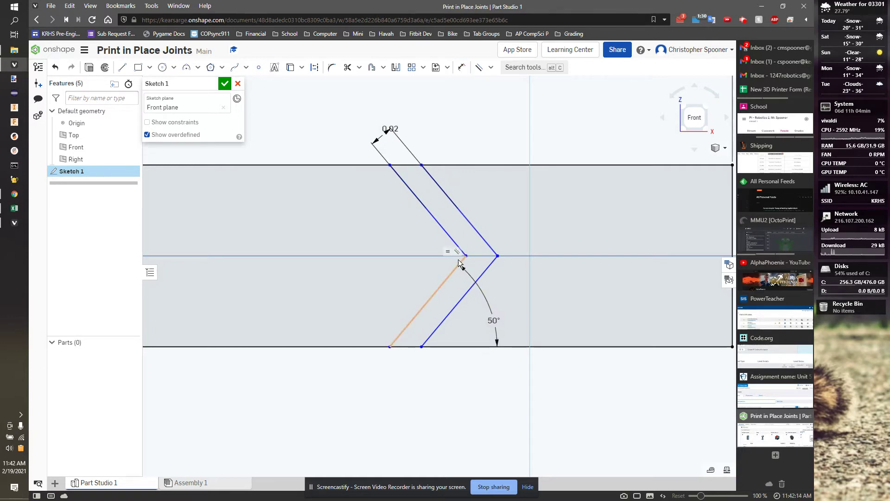
pyautogui.click(391, 347)
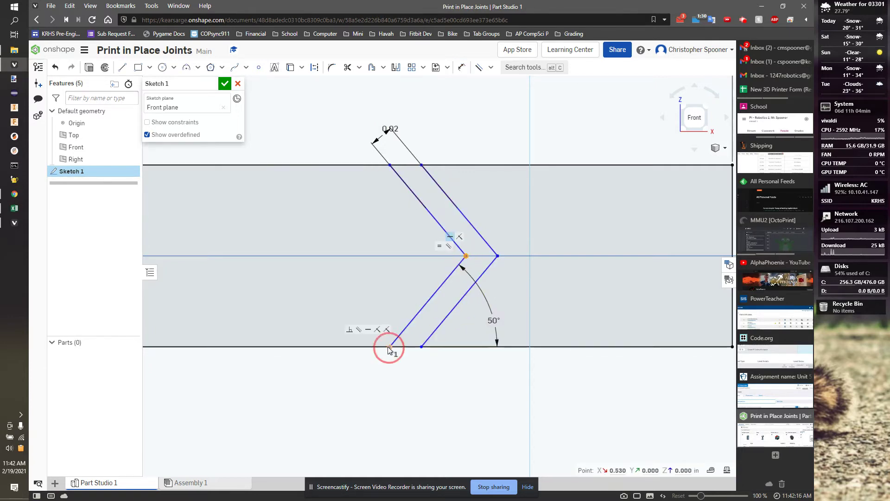
pyautogui.press('o')
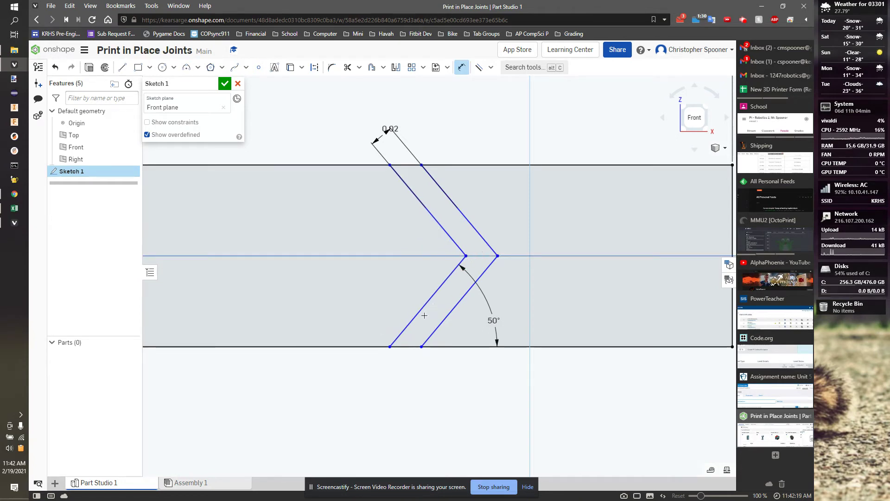
pyautogui.click(391, 347)
pyautogui.click(466, 255)
pyautogui.click(424, 239)
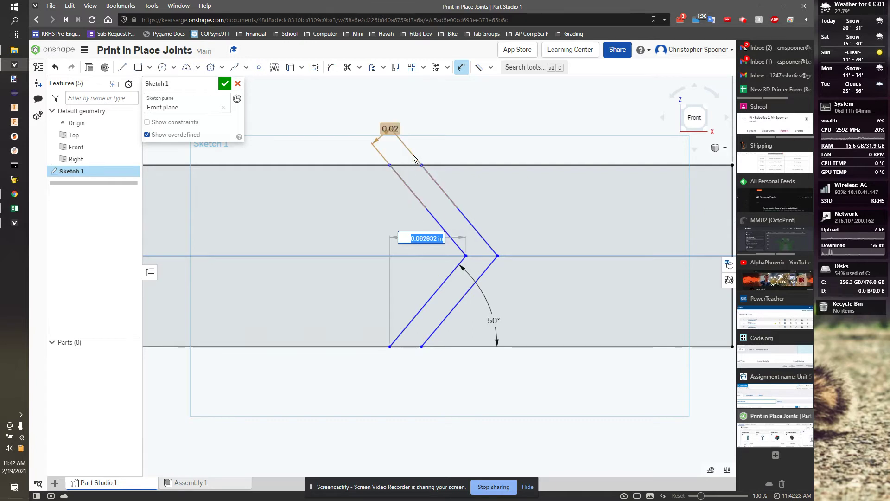
pyautogui.click(529, 267)
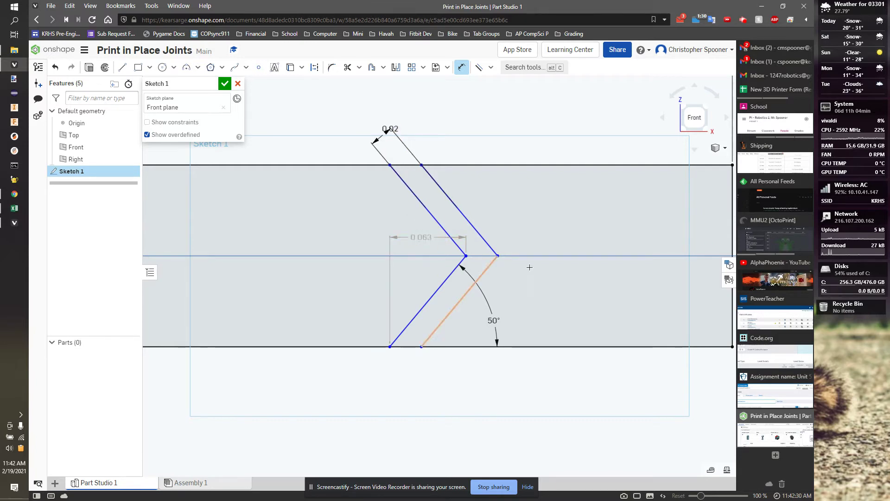
pyautogui.scroll(-3, 529, 267)
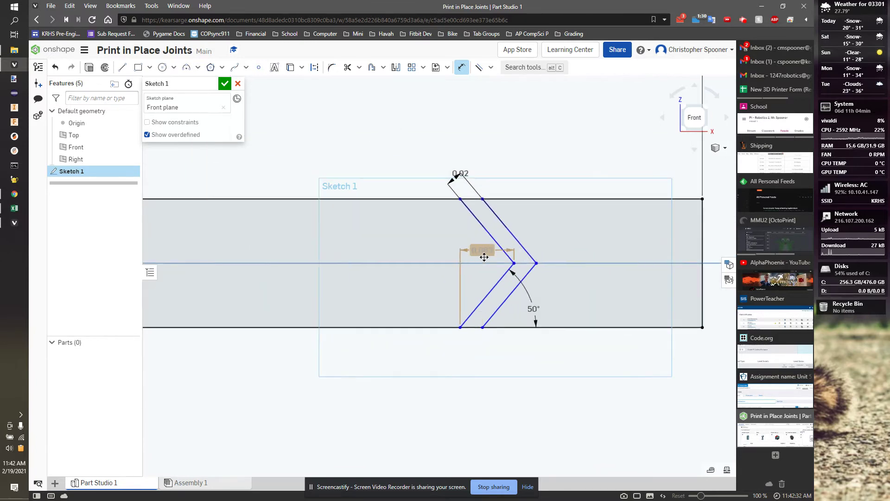
pyautogui.scroll(1, 484, 257)
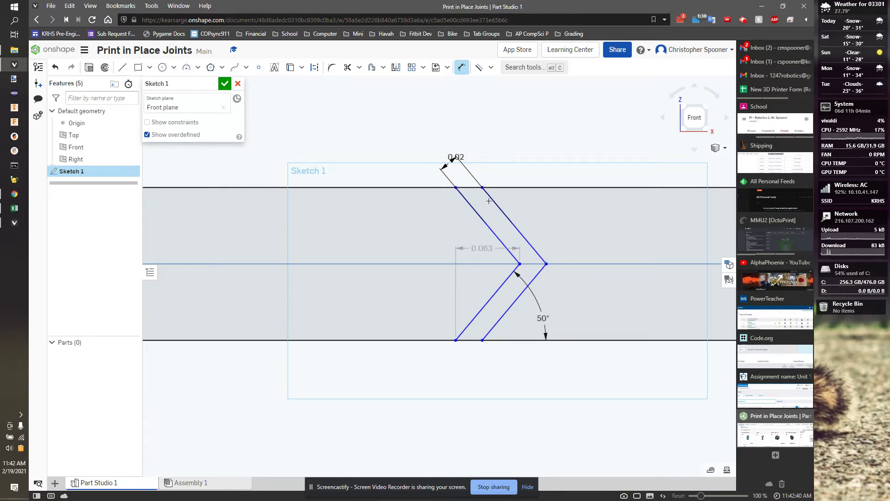
pyautogui.scroll(-5, 517, 192)
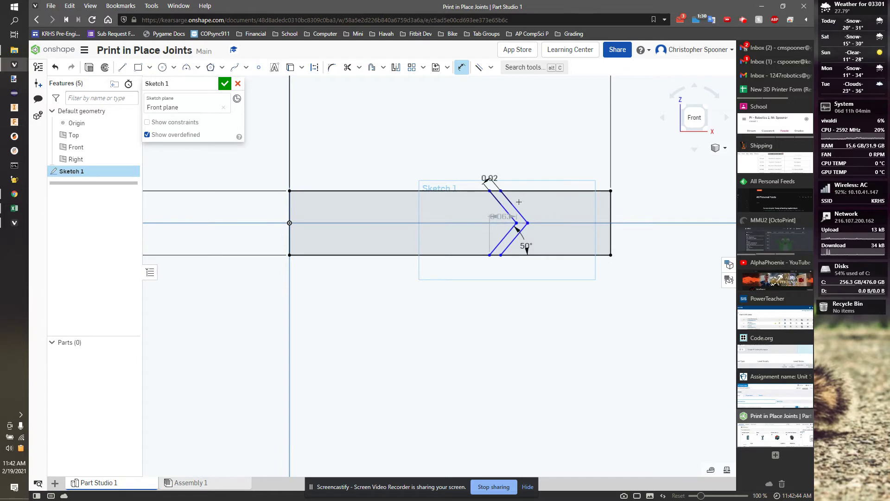
pyautogui.scroll(2, 519, 202)
pyautogui.scroll(-1, 539, 212)
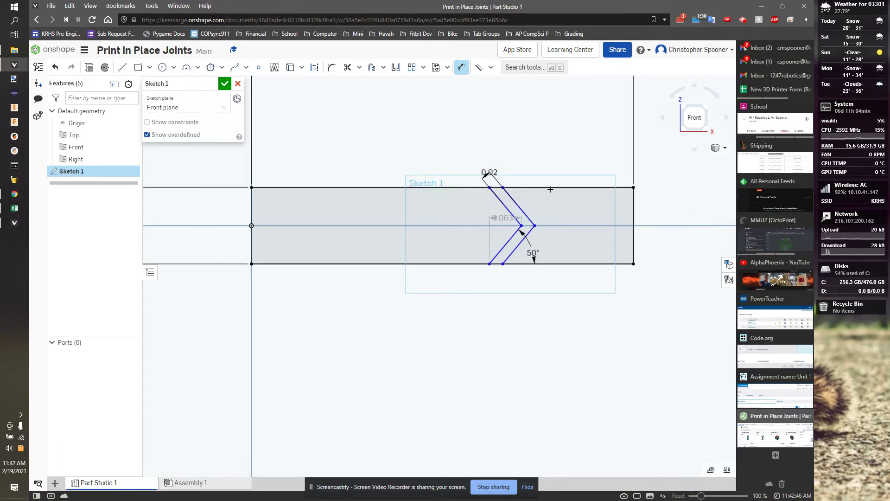
pyautogui.press('Escape')
# - Dimension the outer chevron's point to the rectangle's right edge as 0.075 in
pyautogui.click(534, 226)
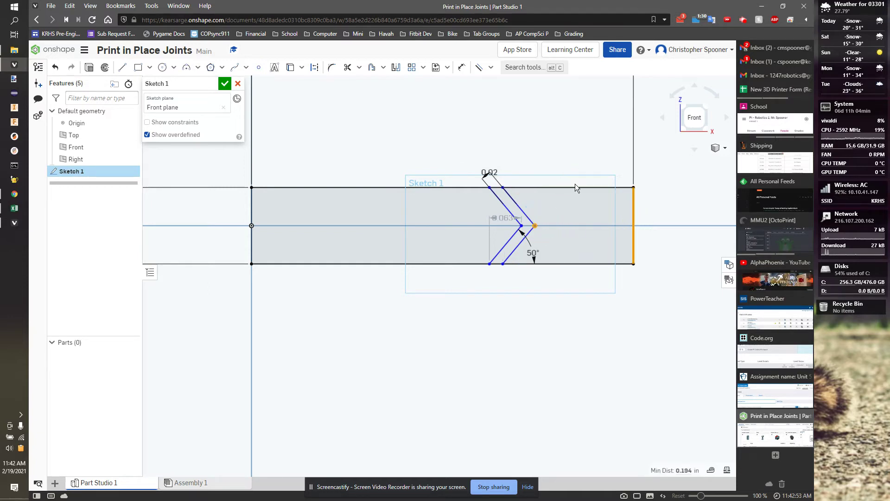
pyautogui.press('d')
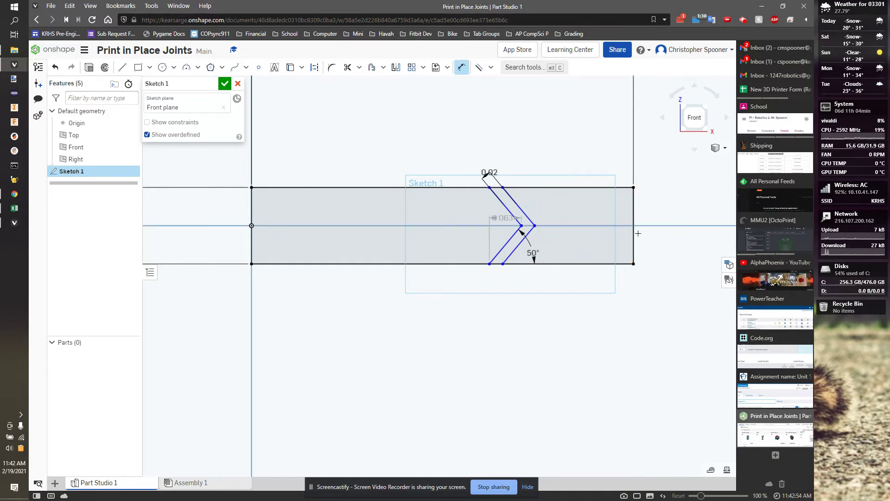
pyautogui.click(535, 225)
pyautogui.click(552, 161)
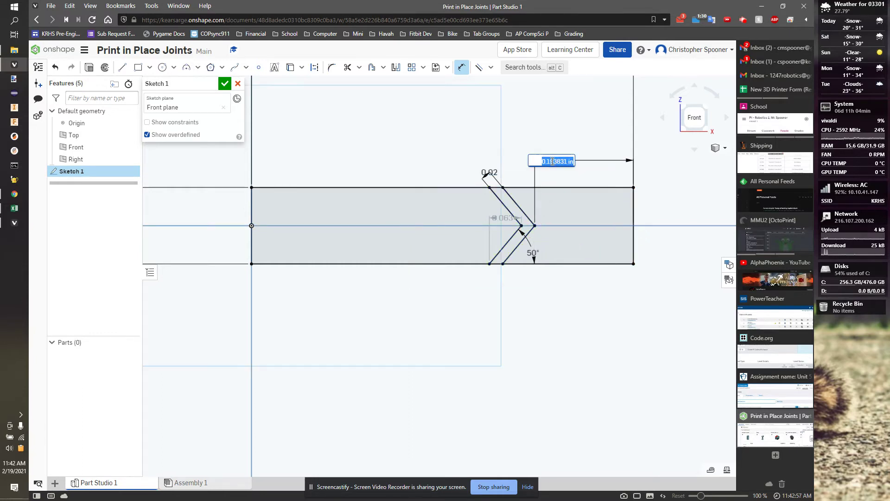
pyautogui.press('BackSpace')
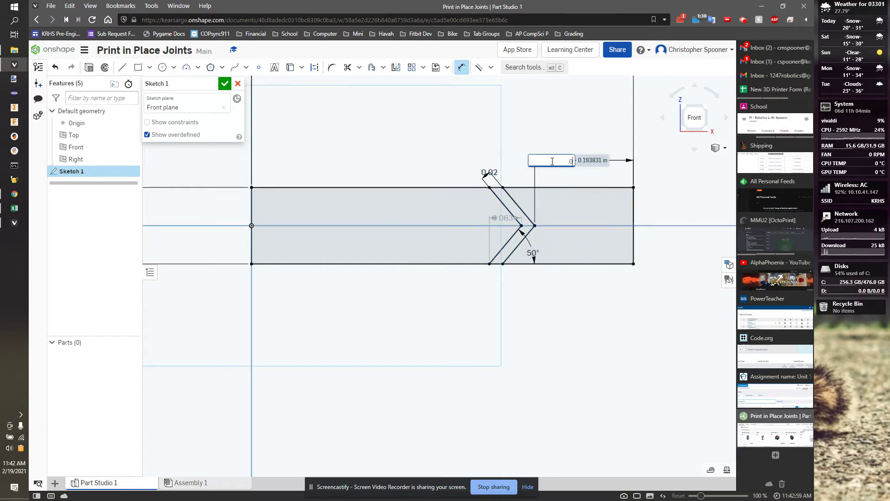
pyautogui.write('.075')
pyautogui.press('Return')
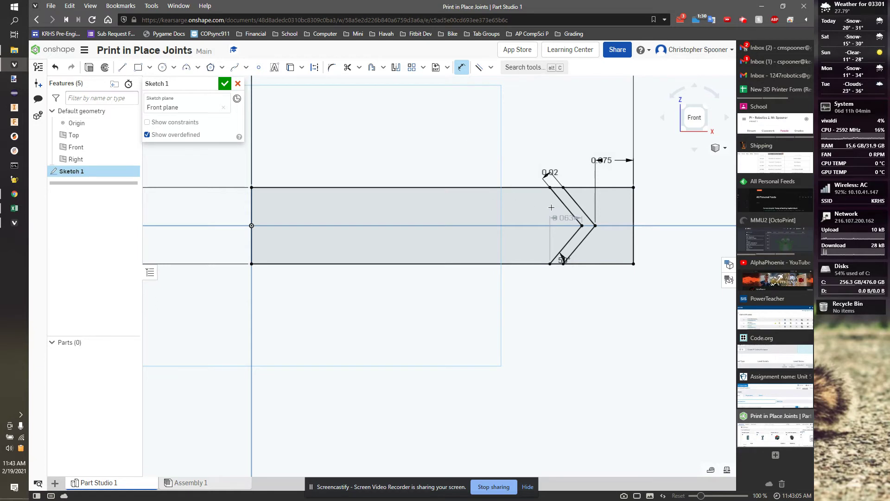
pyautogui.scroll(3, 550, 208)
pyautogui.press('Escape')
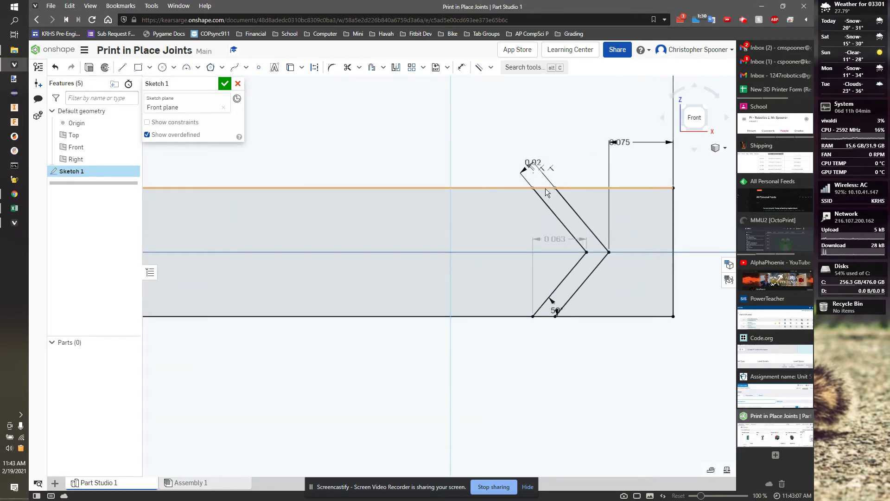
# - Trim away the top and bottom edge segments lying between the chevron lines
pyautogui.click(347, 66)
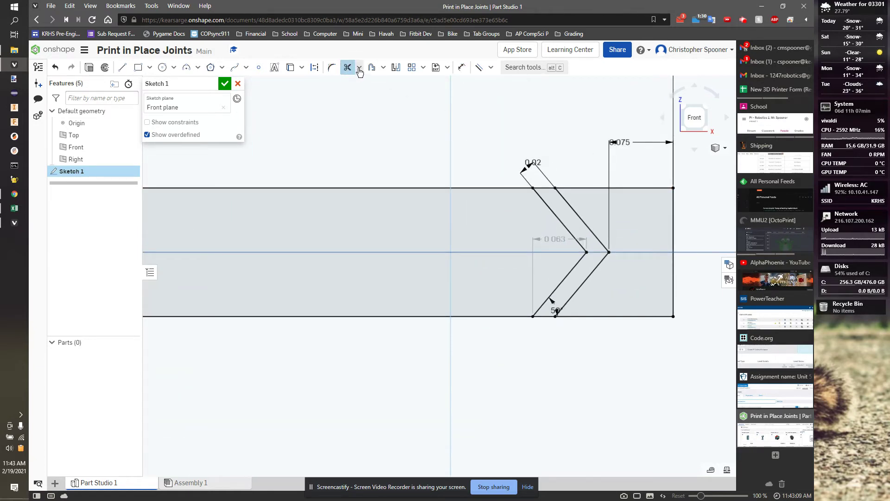
pyautogui.click(359, 70)
pyautogui.click(500, 137)
pyautogui.click(541, 187)
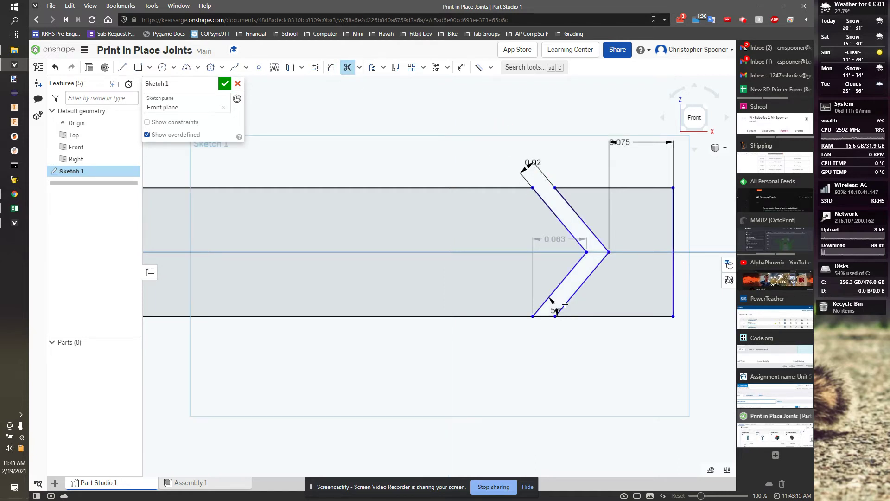
pyautogui.click(546, 316)
pyautogui.press('Escape')
# - Dimension the sketch's overall left-to-right length as 1.5/2, i.e. 0.75 in
pyautogui.scroll(-1, 643, 176)
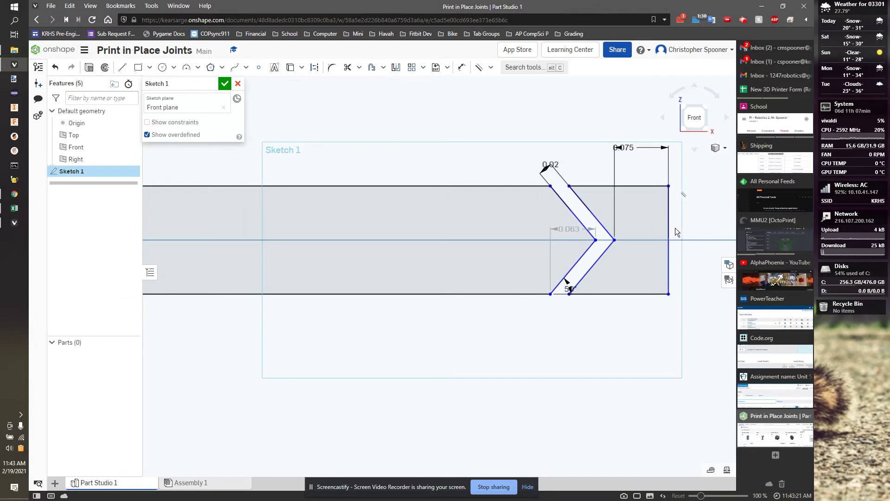
pyautogui.moveTo(670, 230)
pyautogui.mouseDown()
pyautogui.moveTo(680, 223)
pyautogui.moveTo(660, 222)
pyautogui.mouseUp()
pyautogui.scroll(-2, 636, 198)
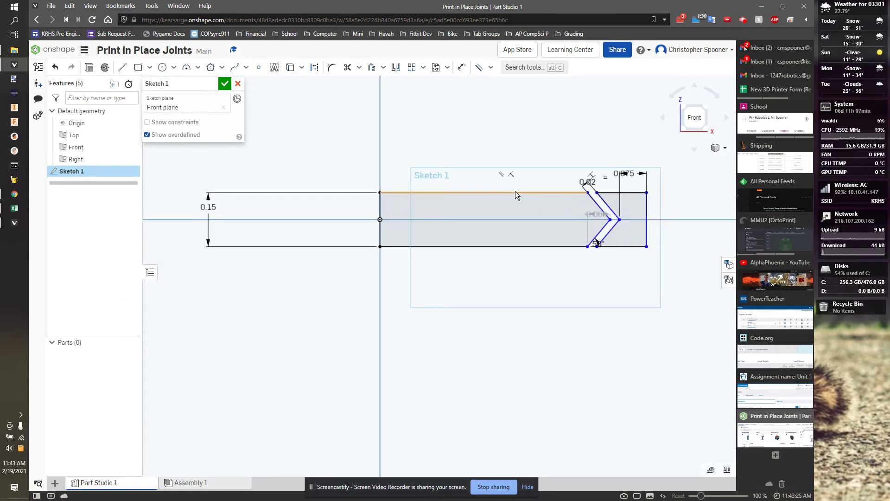
pyautogui.press('u')
pyautogui.click(647, 208)
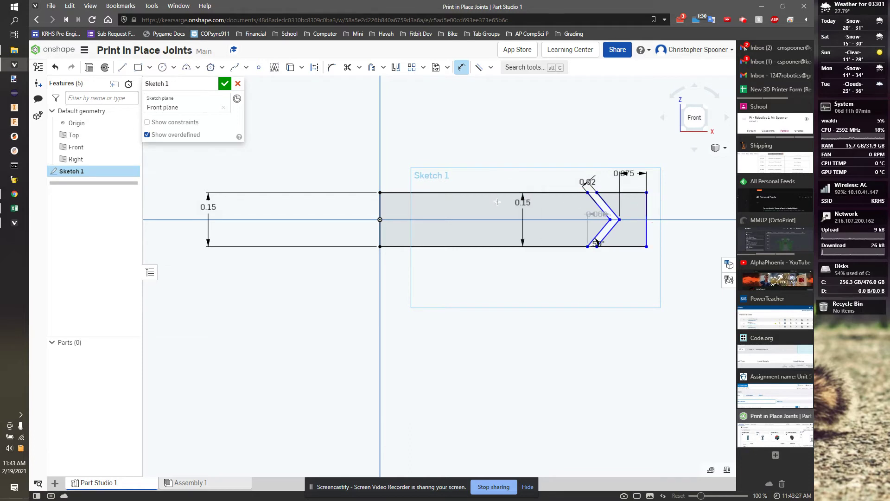
pyautogui.click(379, 215)
pyautogui.click(423, 150)
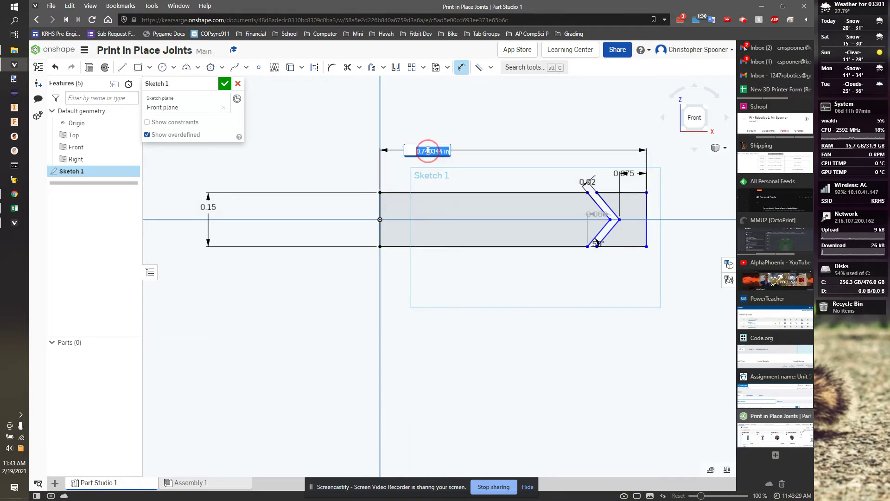
pyautogui.write('1.5/')
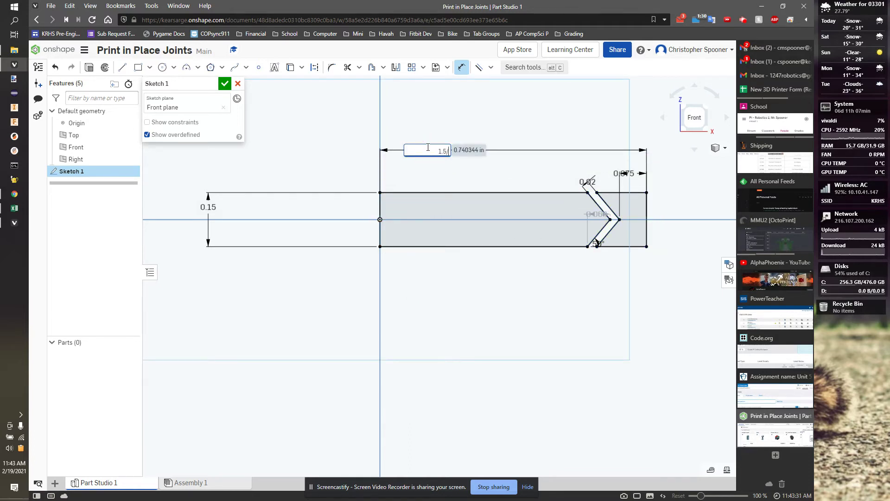
pyautogui.write('2')
pyautogui.press('Return')
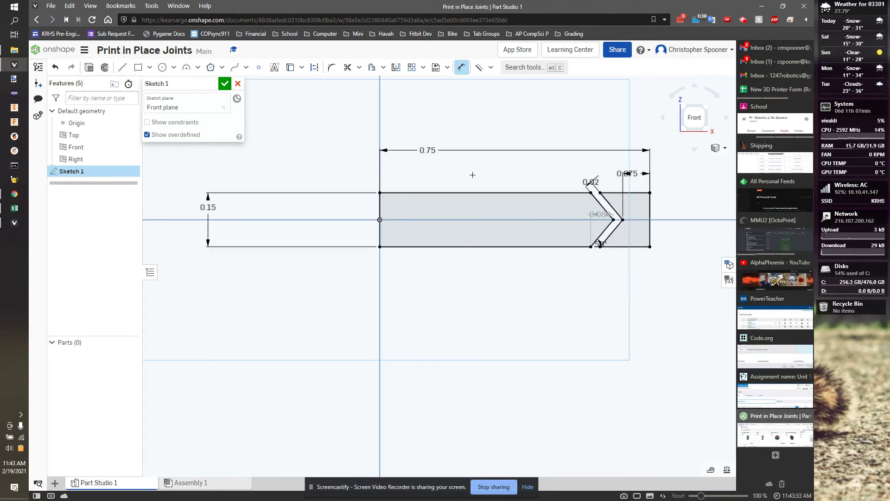
pyautogui.scroll(1, 558, 188)
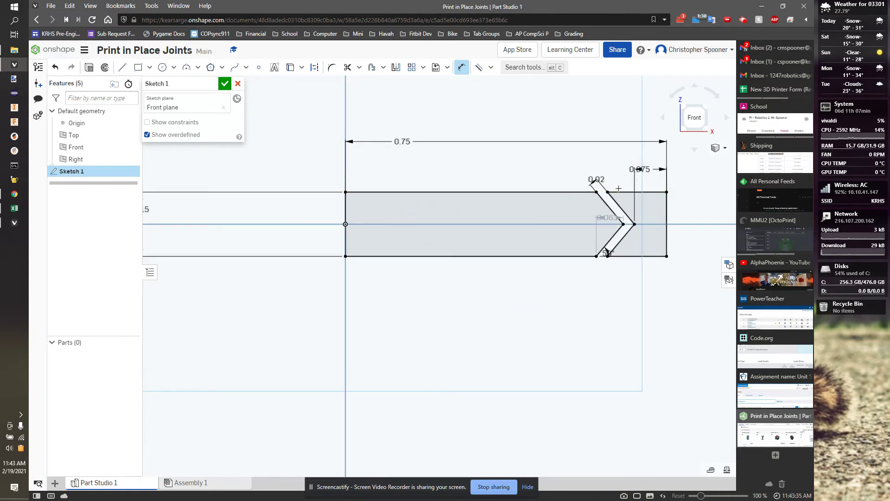
# - Revolve Sketch 1 a full turn about its left vertical edge, viewed isometrically
pyautogui.click(105, 68)
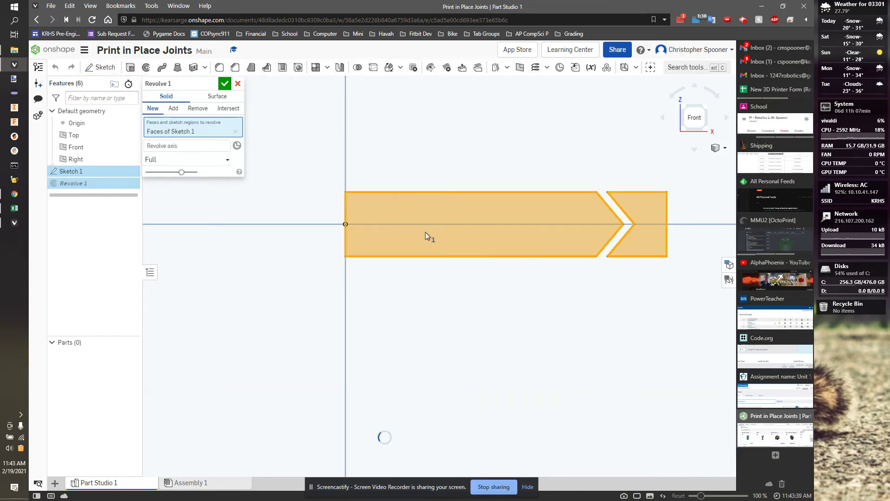
pyautogui.click(219, 149)
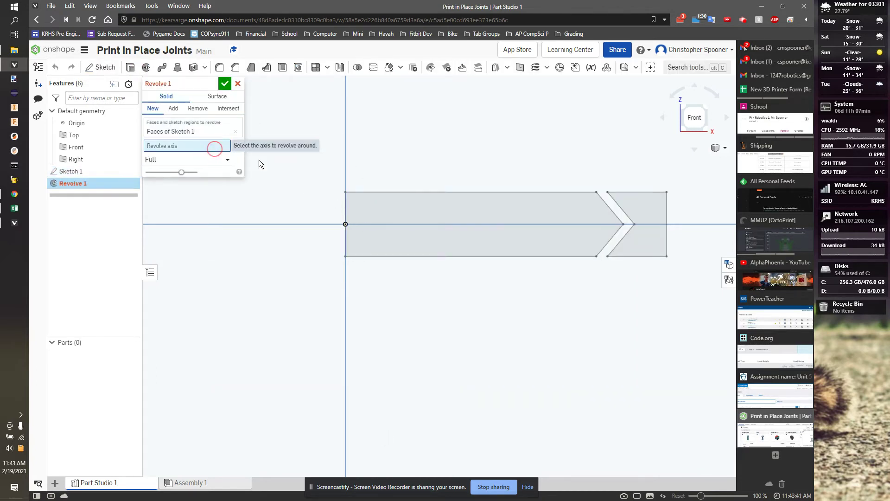
pyautogui.click(346, 199)
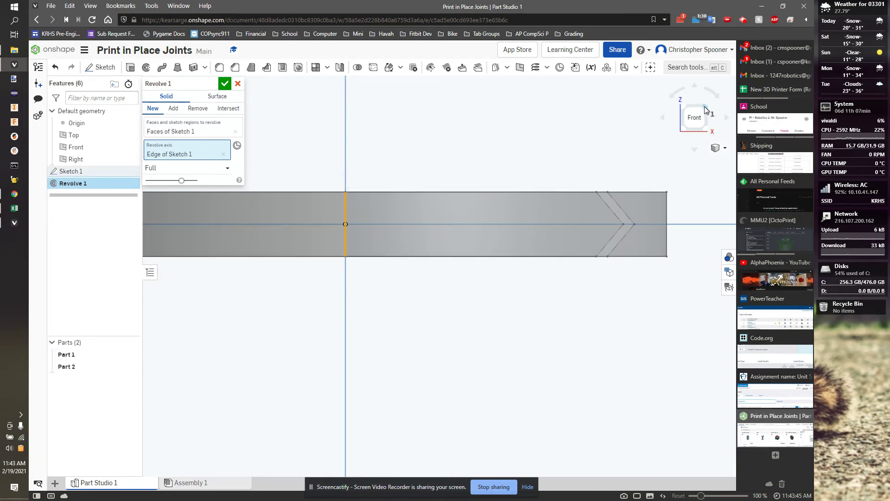
pyautogui.click(706, 110)
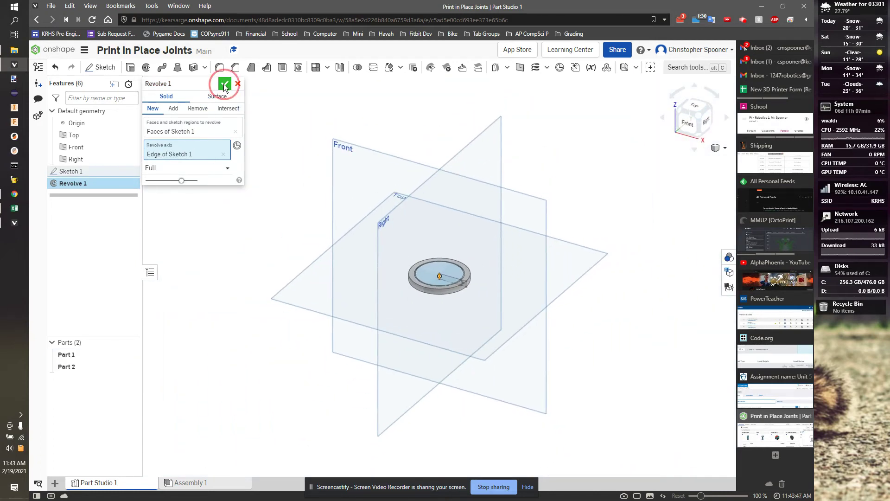
pyautogui.click(224, 83)
# - Rename Part 1 to Inner Ring
pyautogui.click(67, 355)
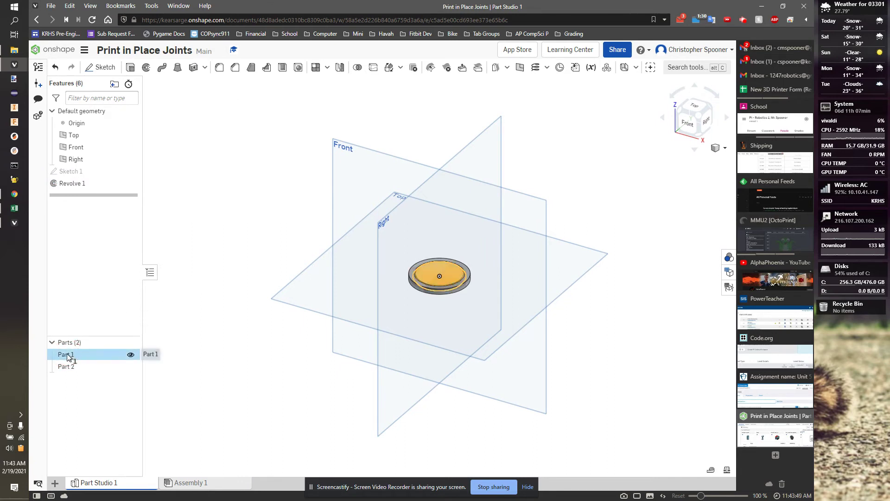
pyautogui.click(67, 355)
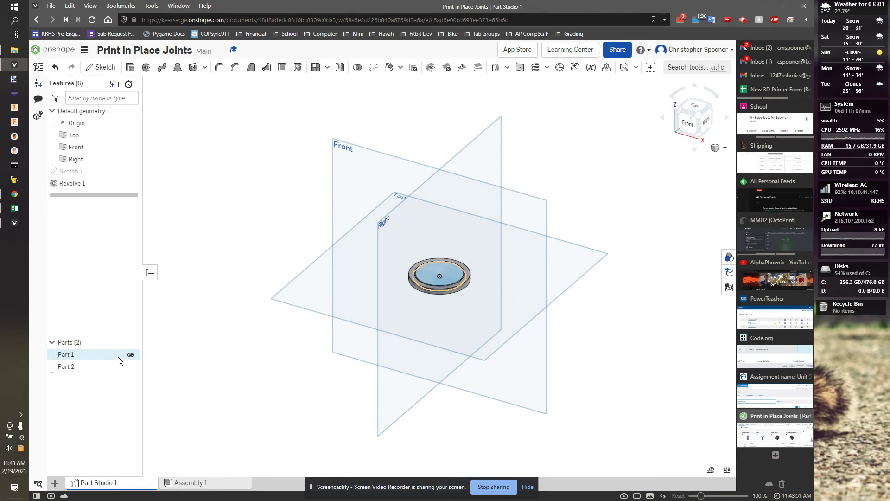
pyautogui.click(89, 358)
pyautogui.rightClick(89, 357)
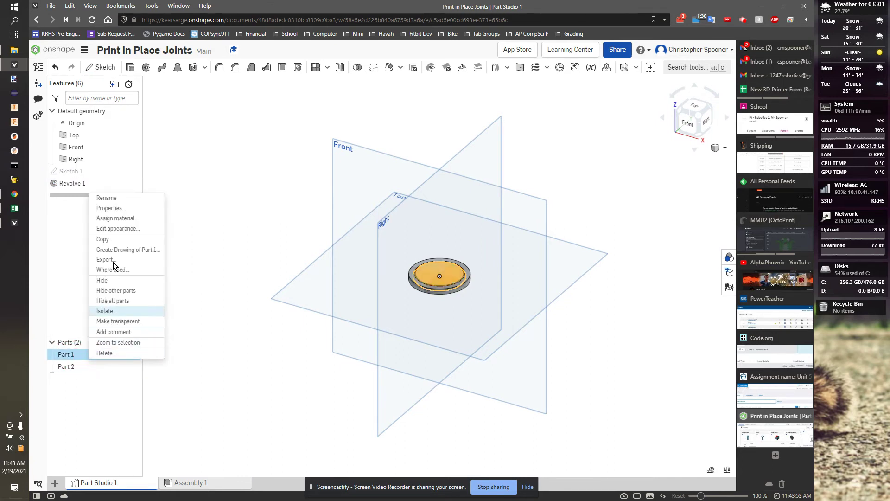
pyautogui.click(120, 201)
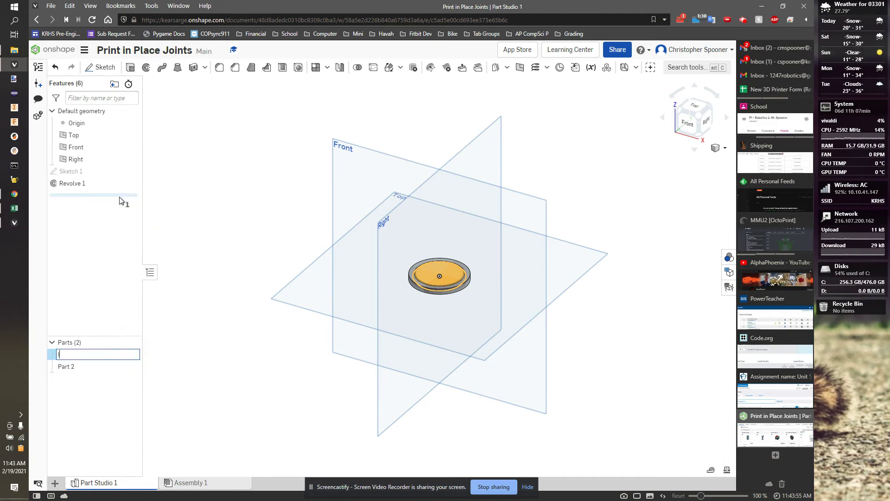
pyautogui.write('Inner Ring')
pyautogui.press('Return')
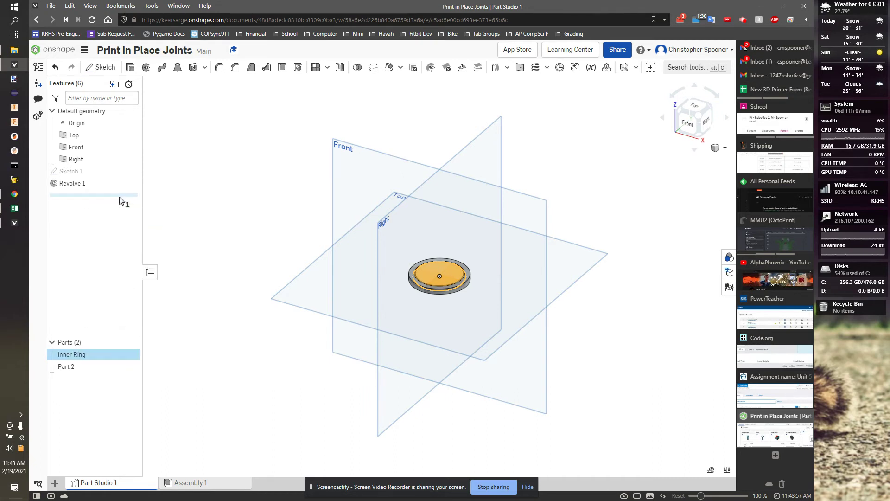
# - Rename Part 2 to Outer Ring
pyautogui.click(65, 367)
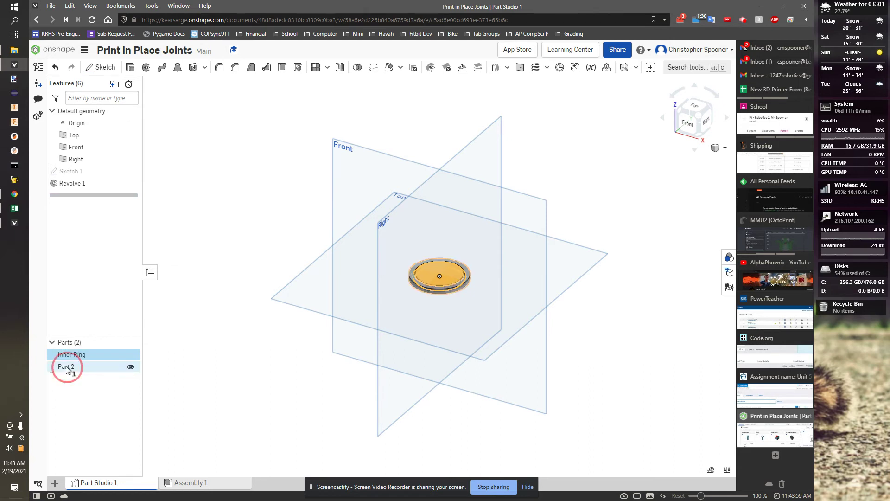
pyautogui.rightClick(70, 366)
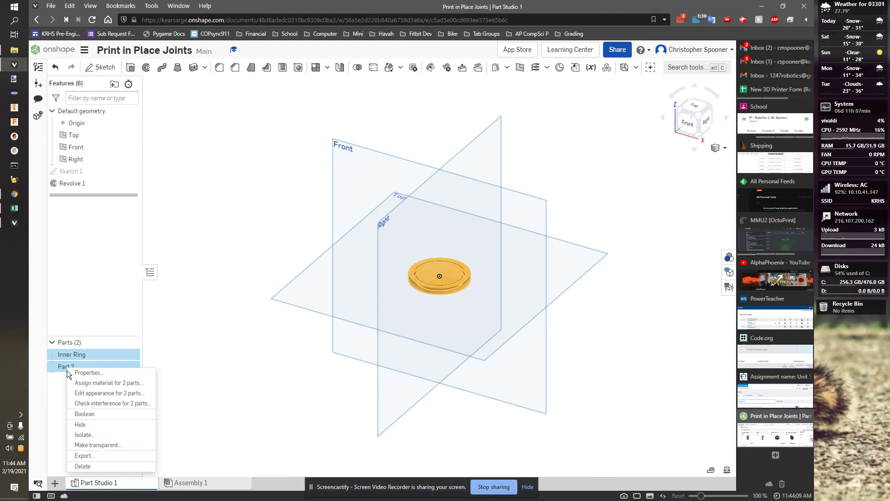
pyautogui.press('Escape')
pyautogui.click(82, 354)
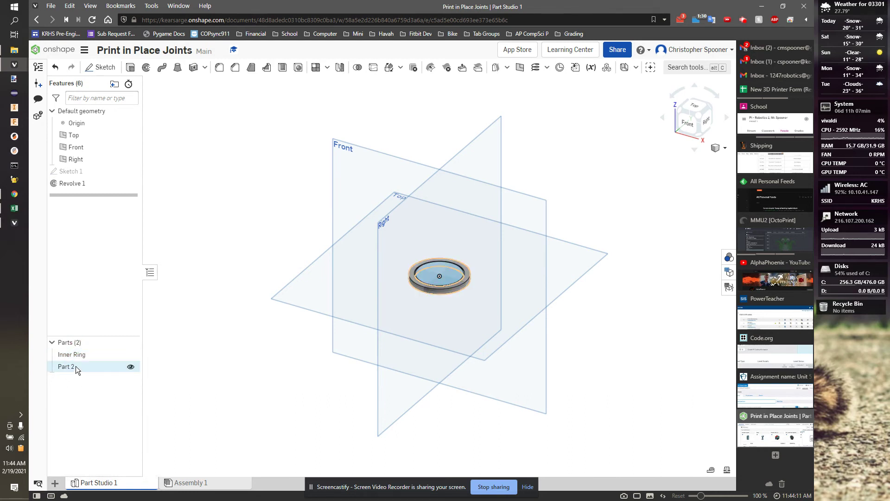
pyautogui.rightClick(68, 365)
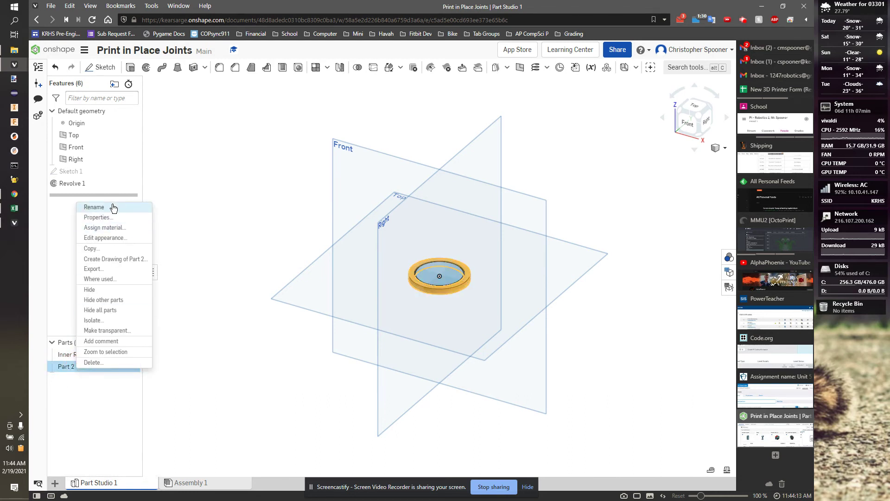
pyautogui.click(113, 208)
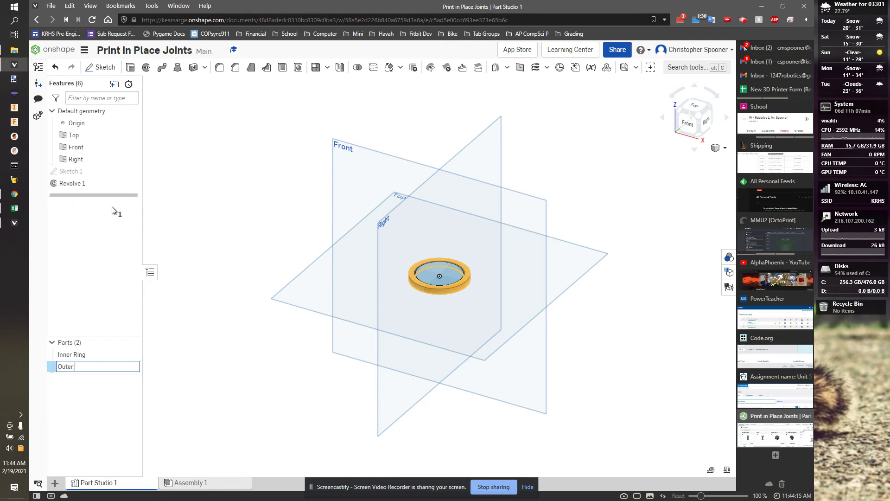
pyautogui.press('Return')
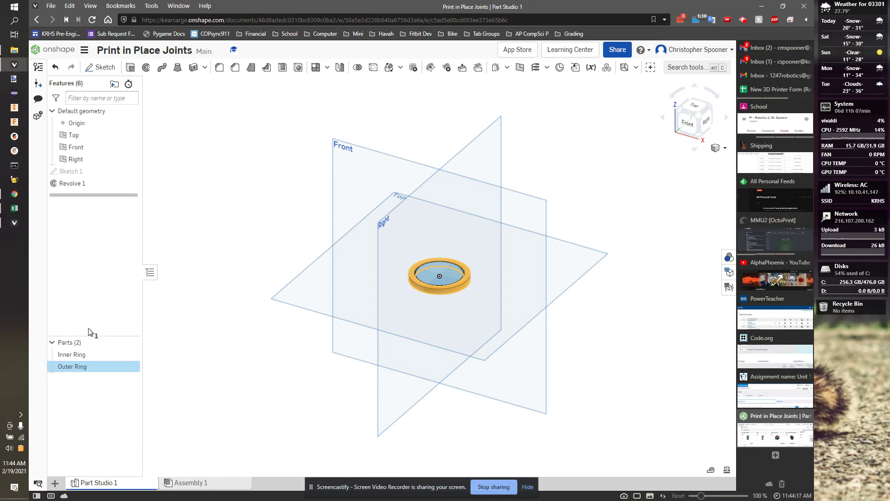
# - Rename the Part Studio 1 tab to Revolving Joint and deselect the Outer Ring
pyautogui.rightClick(88, 486)
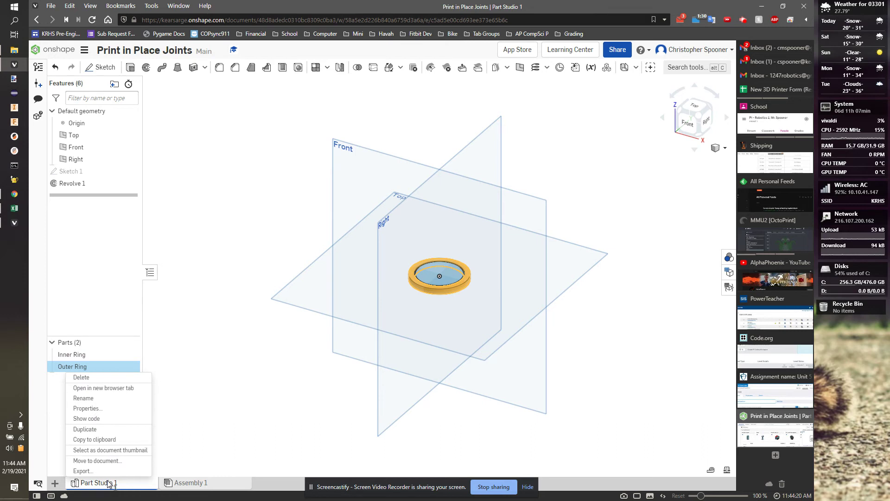
pyautogui.click(114, 398)
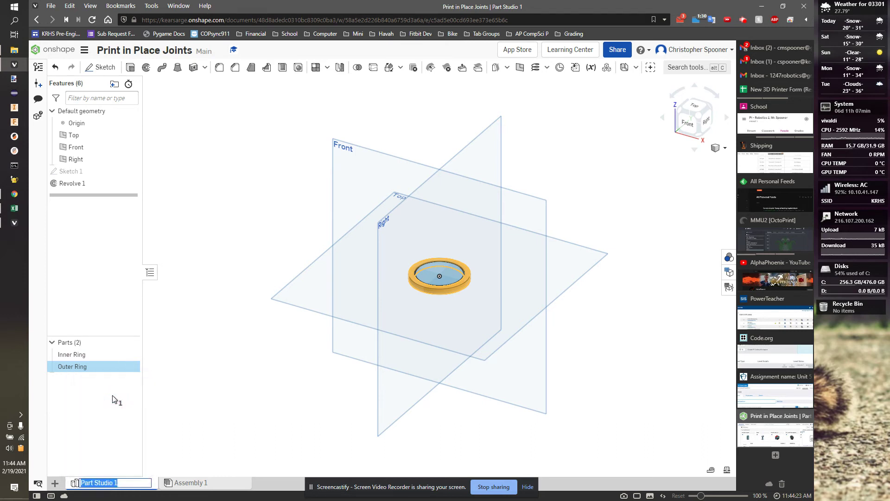
pyautogui.write('Revolving Joint')
pyautogui.press('Return')
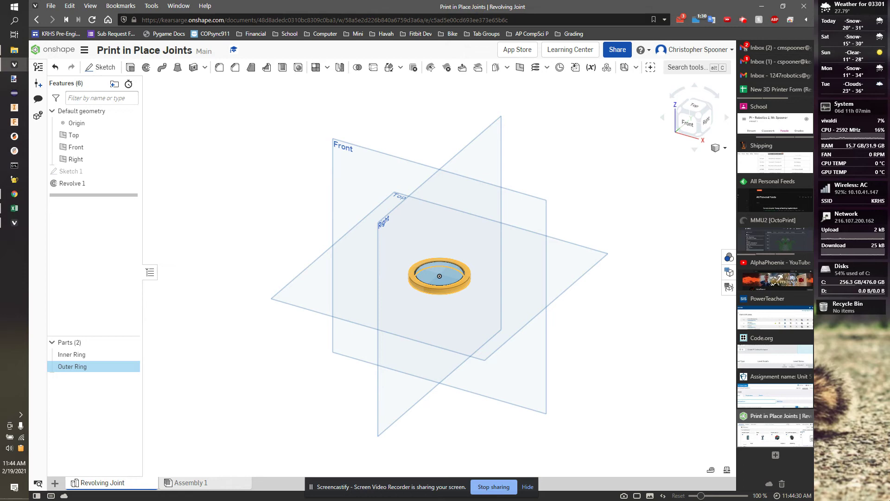
pyautogui.click(443, 150)
pyautogui.scroll(5, 478, 274)
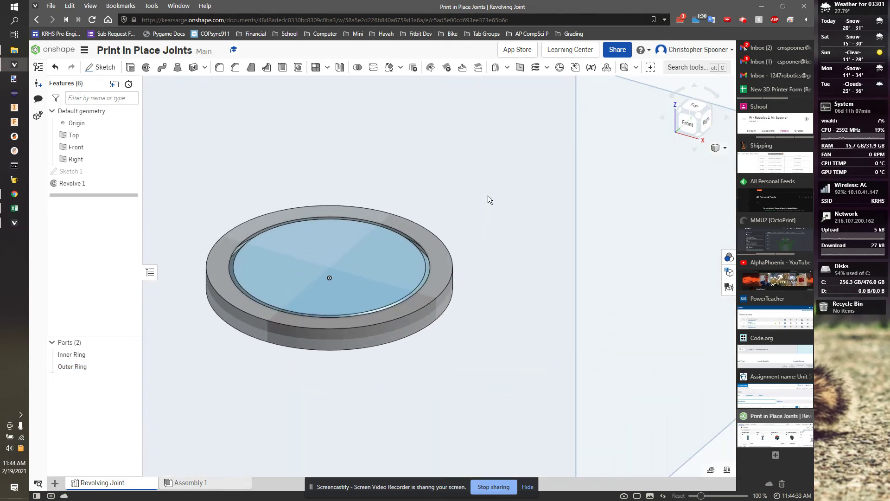
# - Fillet the outer ring's top and bottom outside edges with a 0.15/2 in radius
pyautogui.click(220, 68)
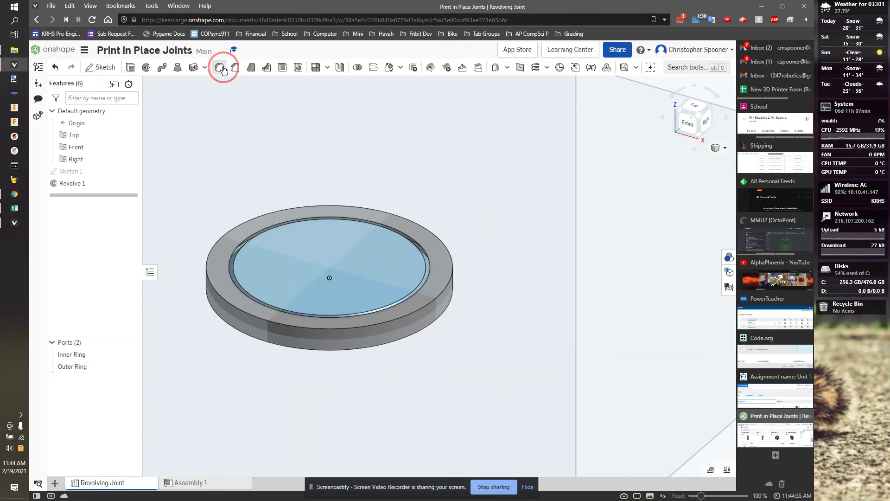
pyautogui.scroll(-2, 449, 250)
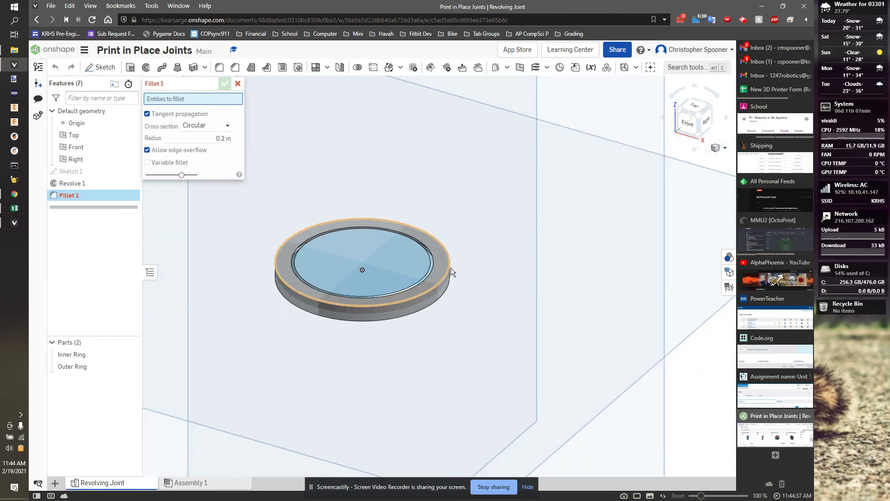
pyautogui.click(450, 268)
pyautogui.click(436, 301)
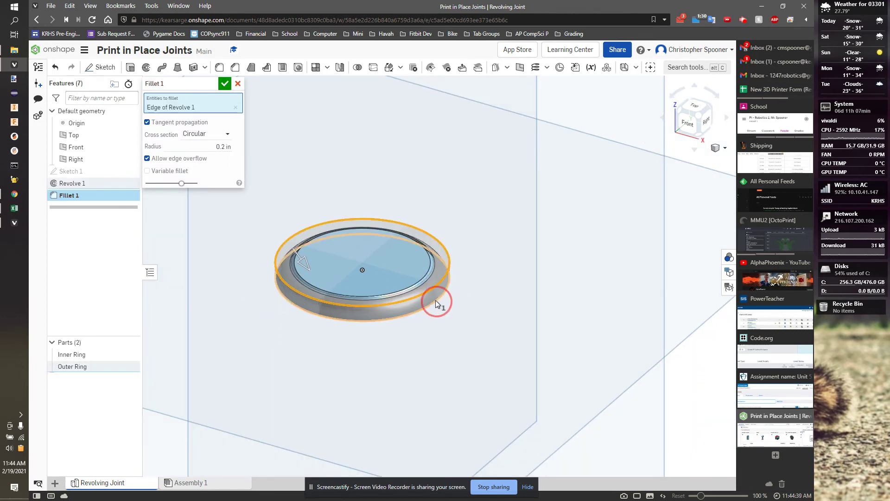
pyautogui.click(229, 158)
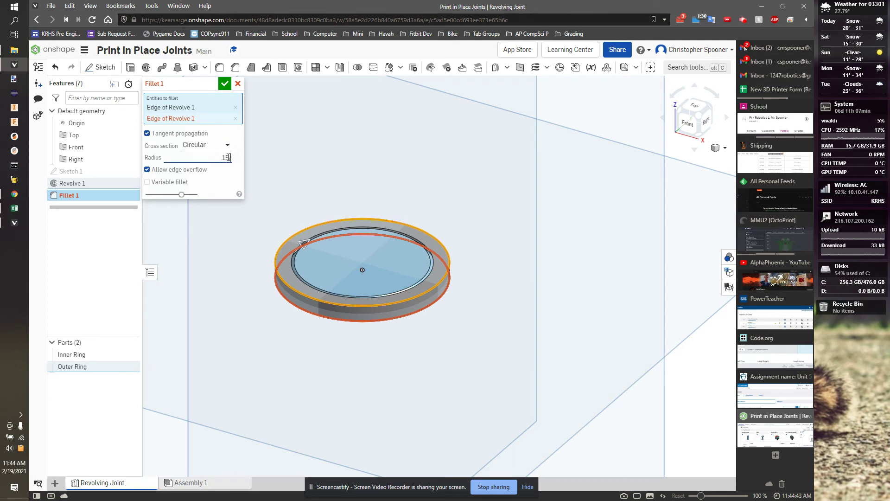
pyautogui.press('Return')
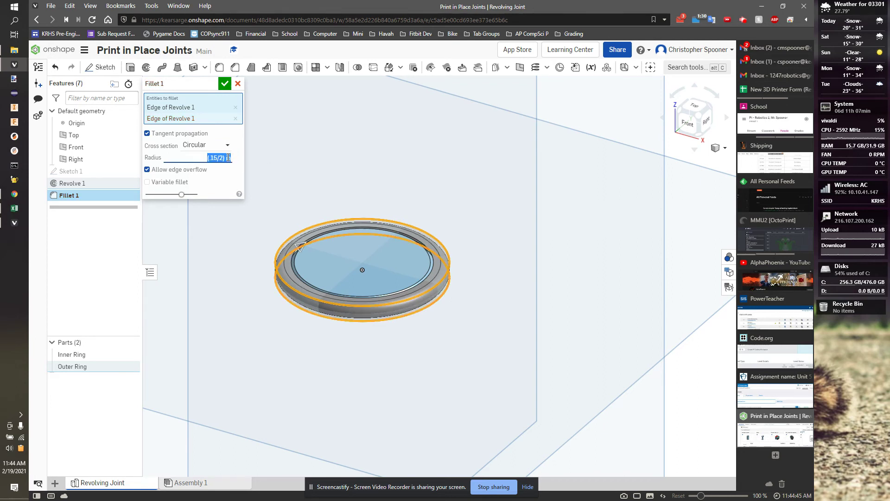
pyautogui.click(225, 84)
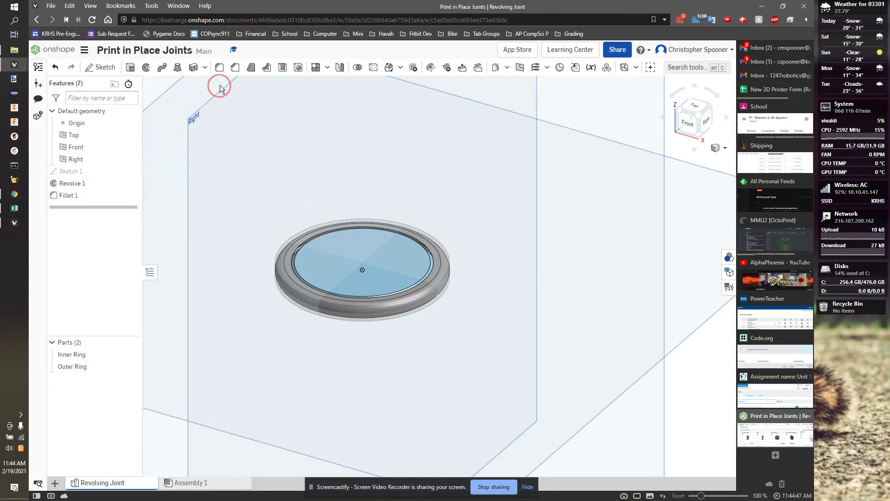
pyautogui.scroll(5, 349, 248)
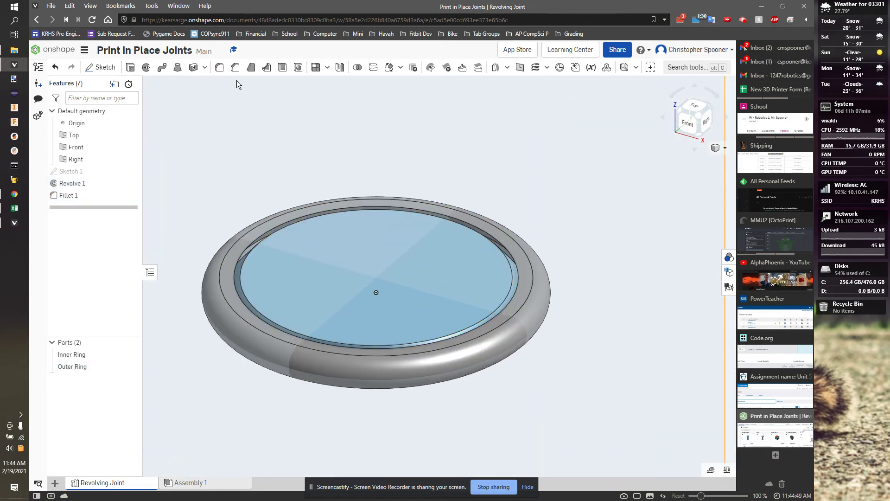
# - Add Fillet 2 with 0.2 in radius to the inner ring's top and bottom rim edges
pyautogui.click(220, 68)
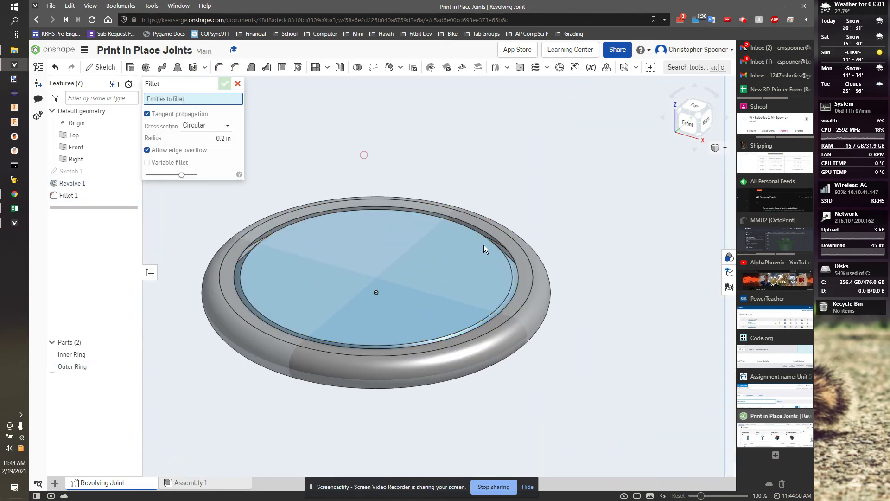
pyautogui.click(510, 271)
pyautogui.moveTo(619, 366); pyautogui.dragTo(605, 316, button='right')
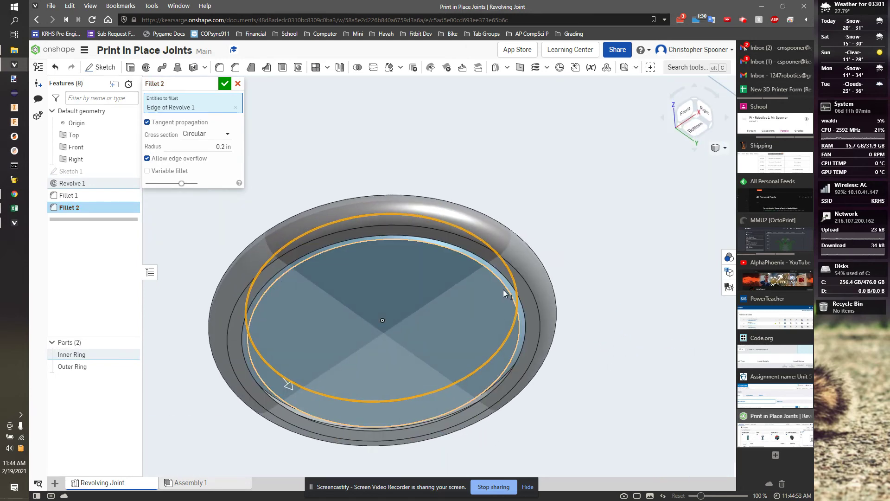
pyautogui.click(505, 288)
pyautogui.moveTo(549, 332); pyautogui.dragTo(379, 133, button='right')
pyautogui.scroll(5, 504, 294)
pyautogui.scroll(-6, 472, 165)
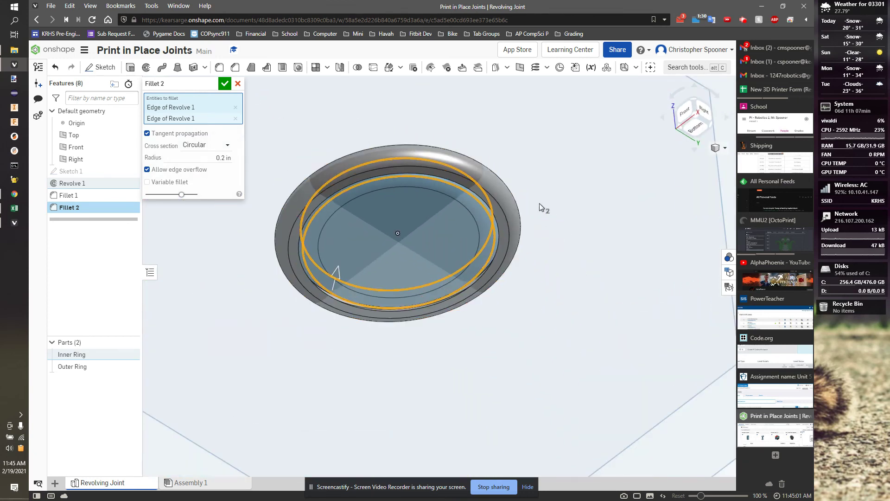
pyautogui.moveTo(539, 203); pyautogui.dragTo(556, 247, button='right')
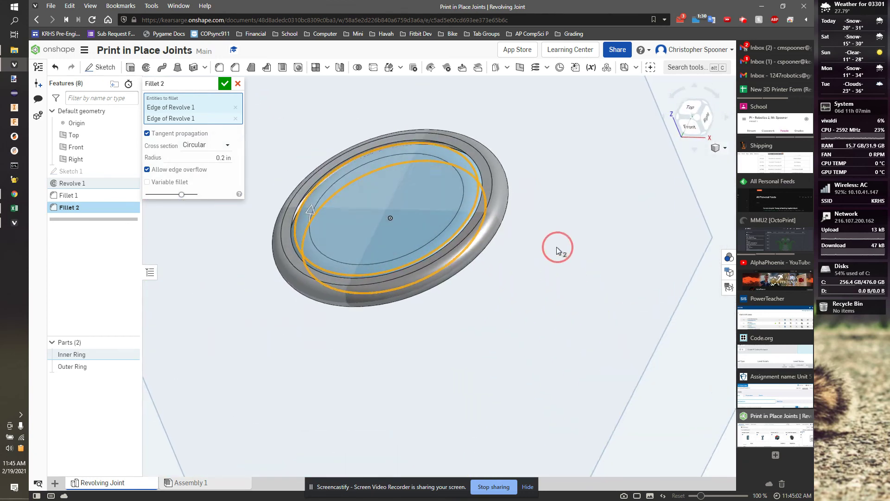
pyautogui.click(230, 87)
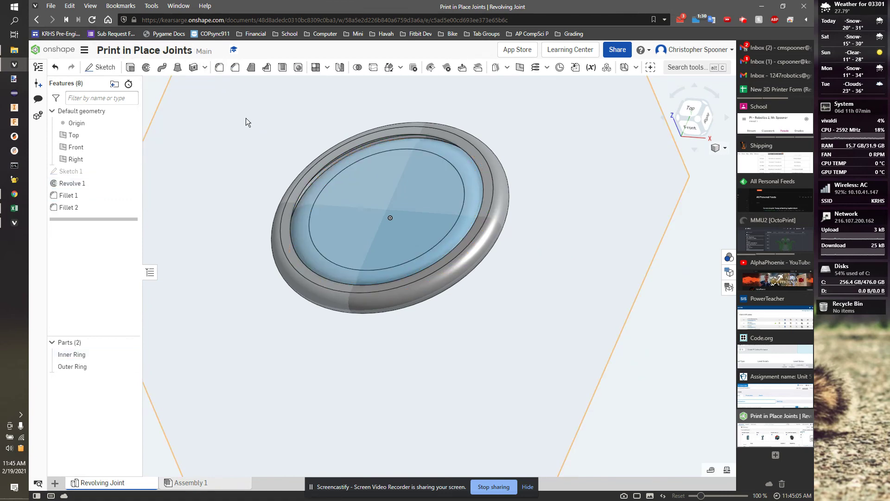
pyautogui.moveTo(497, 141); pyautogui.dragTo(483, 209, button='middle')
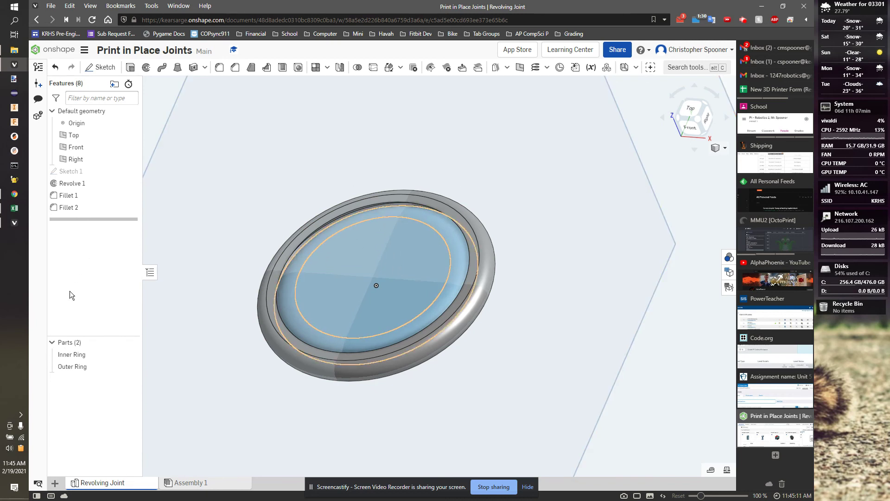
# - Export Inner Ring and Outer Ring as one fine STL in millimetres, then start PrusaSlicer
pyautogui.click(72, 354)
pyautogui.click(79, 367)
pyautogui.rightClick(79, 366)
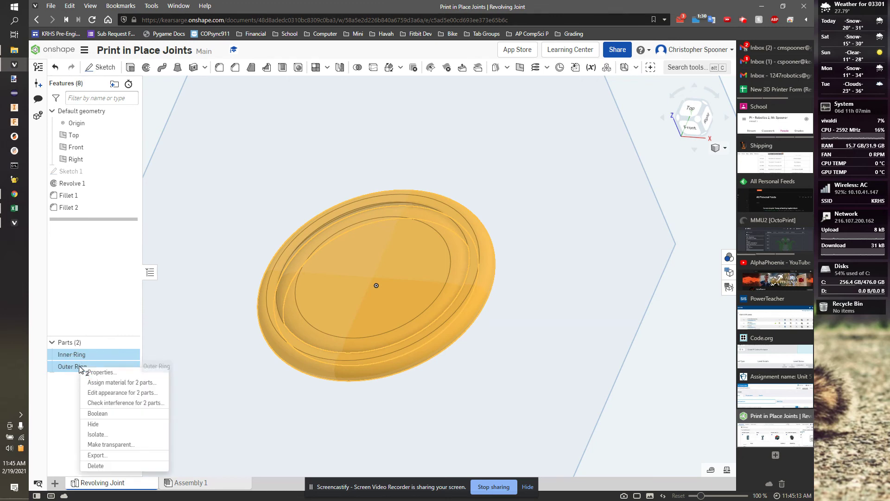
pyautogui.click(135, 455)
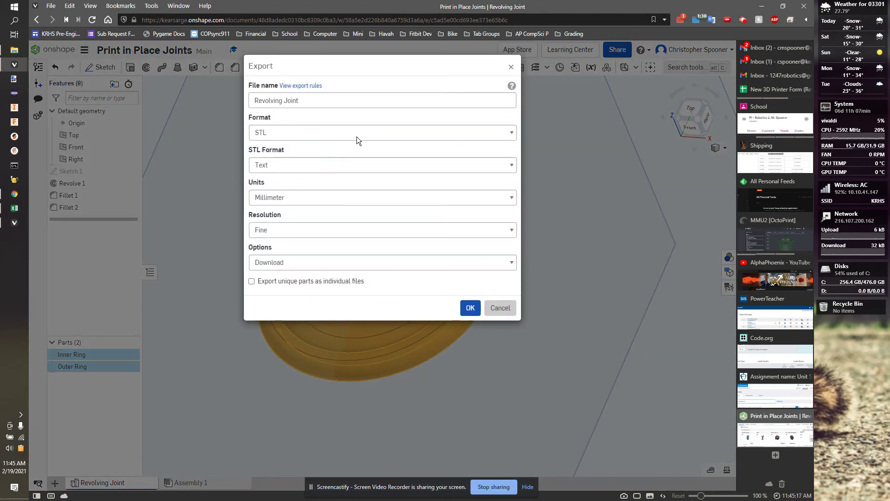
pyautogui.click(470, 308)
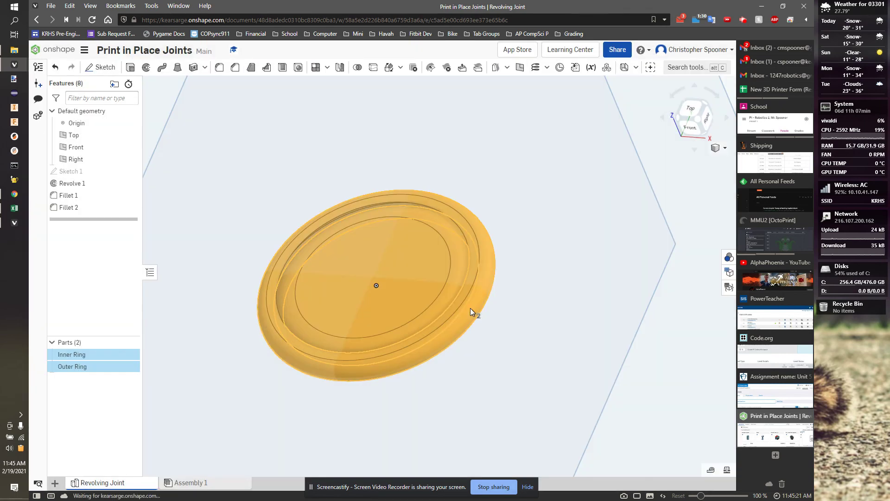
pyautogui.click(16, 137)
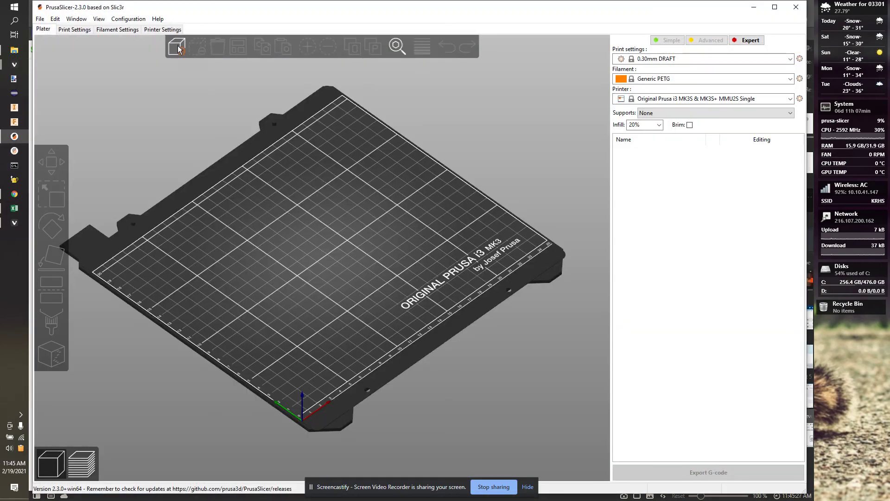
# - Import Revolving Joint.stl from Downloads onto the PrusaSlicer bed
pyautogui.hotkey('ctrl', 'i')
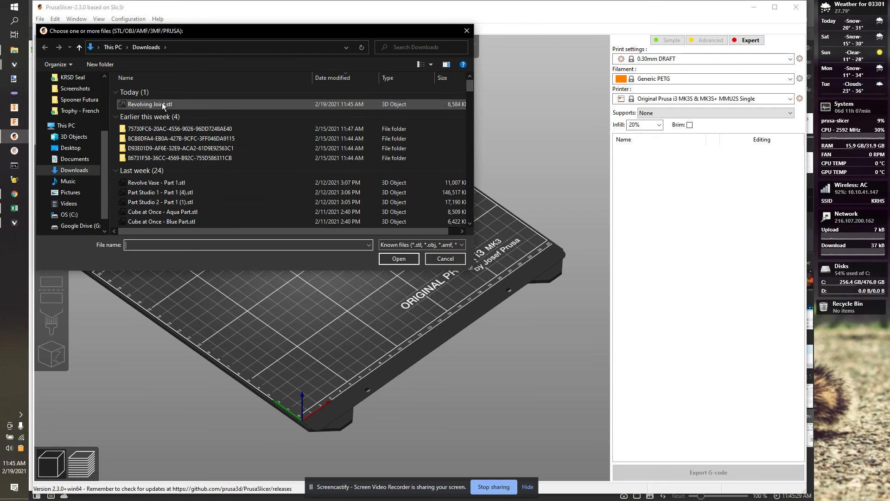
pyautogui.click(164, 104)
pyautogui.click(390, 258)
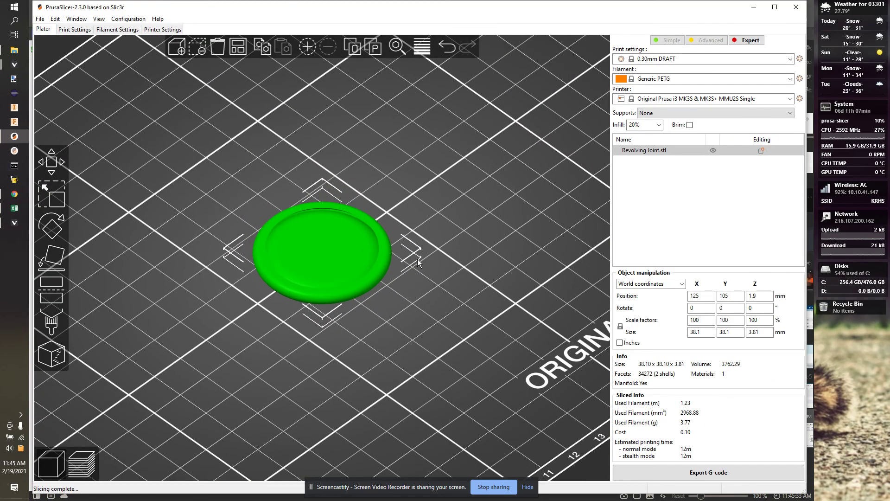
# - Preview the sliced layers up to 0.80 mm, zooming and tilting to check ring clearance
pyautogui.click(82, 464)
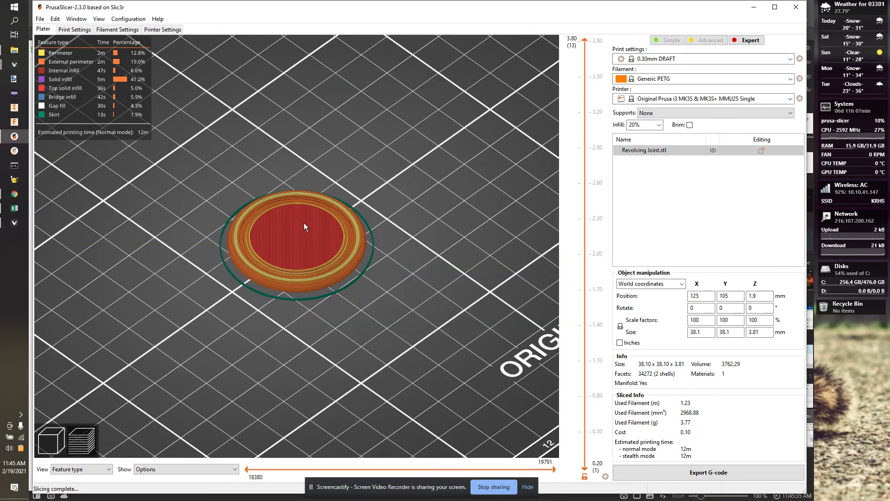
pyautogui.moveTo(583, 43); pyautogui.dragTo(539, 395)
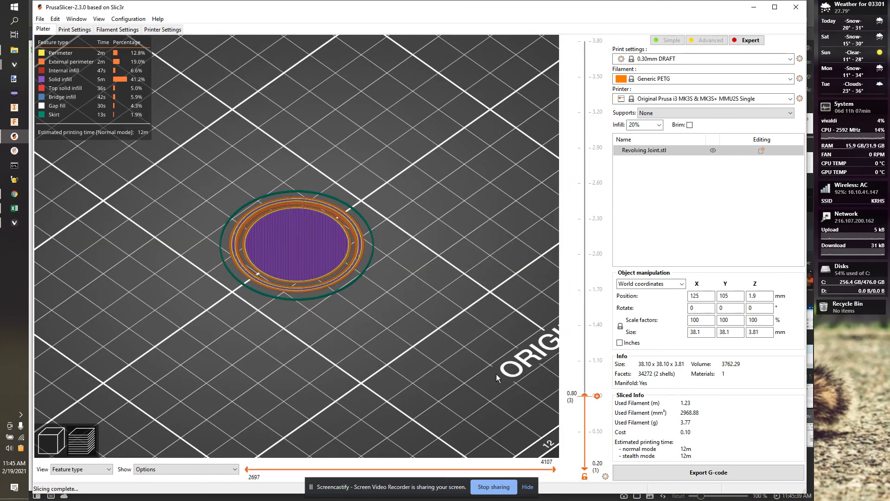
pyautogui.scroll(5, 305, 263)
pyautogui.scroll(2, 316, 277)
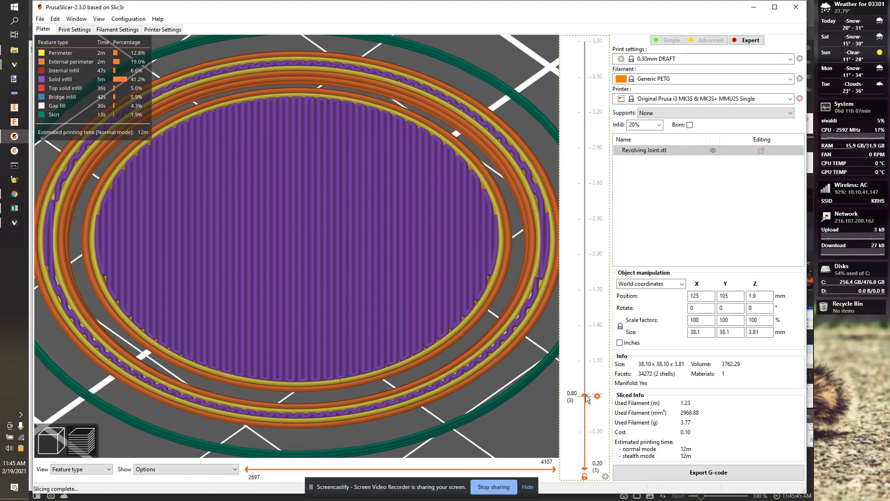
pyautogui.scroll(6, 586, 397)
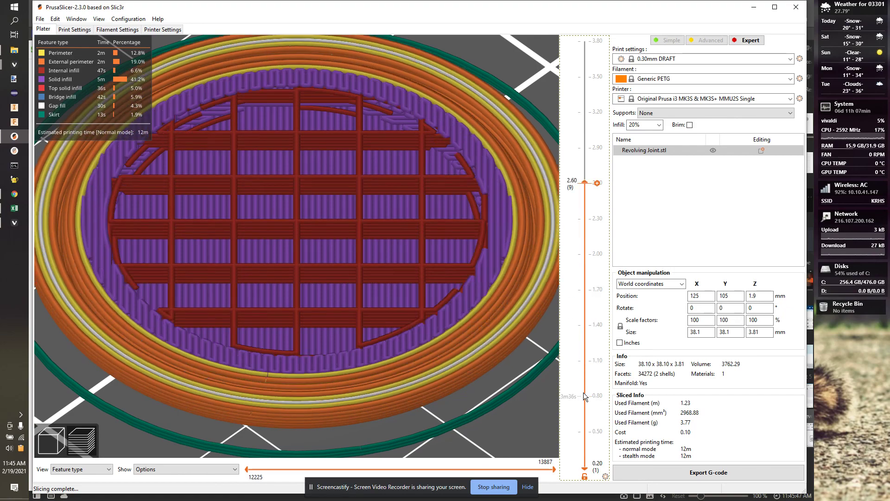
pyautogui.scroll(1, 583, 392)
pyautogui.moveTo(535, 363); pyautogui.dragTo(517, 337)
pyautogui.scroll(2, 583, 154)
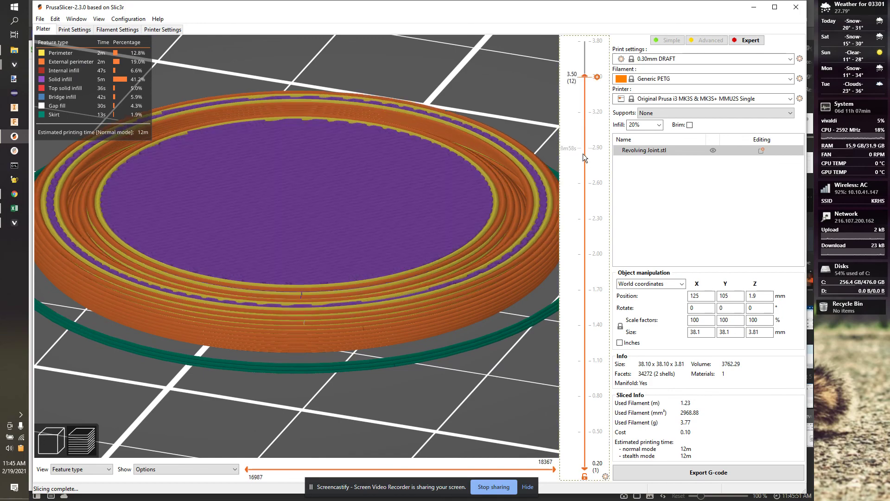
pyautogui.scroll(-4, 584, 153)
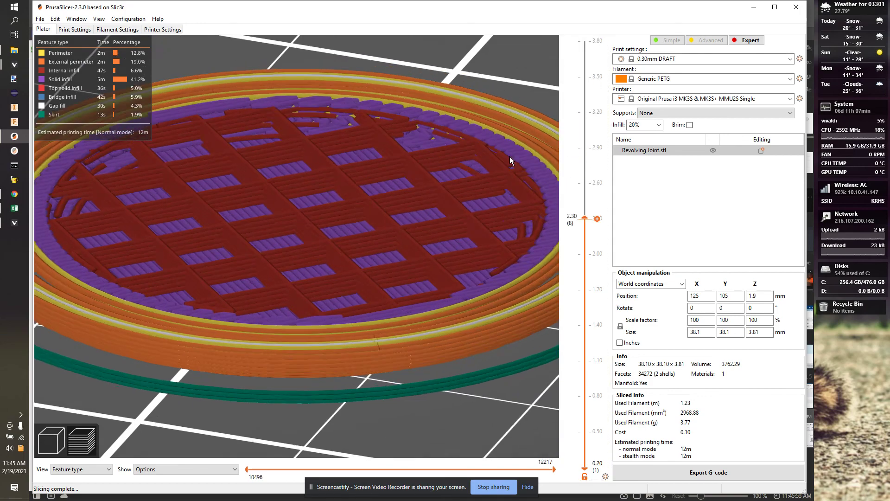
pyautogui.scroll(-3, 468, 168)
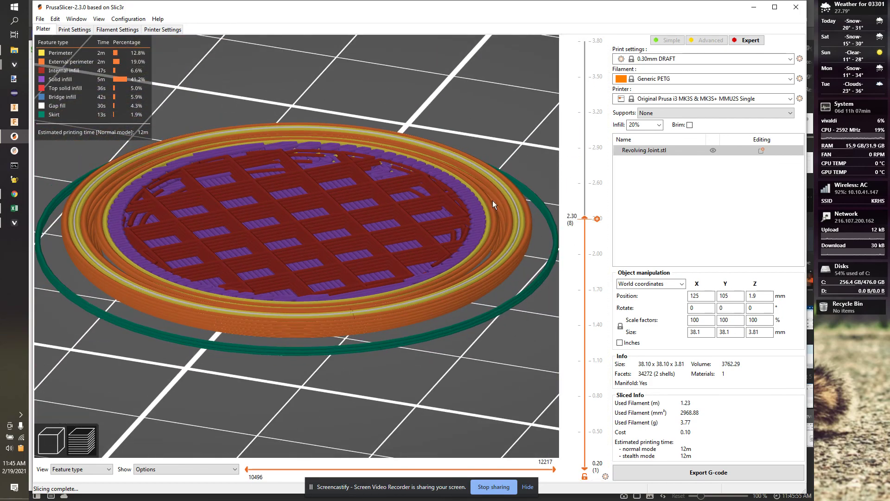